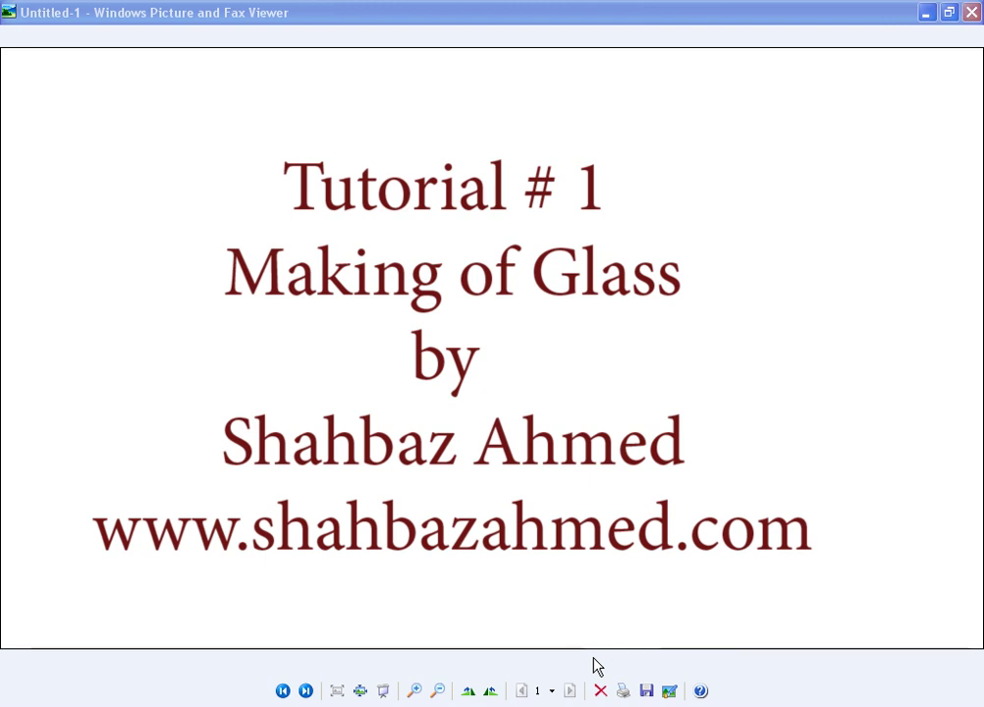
# Step: Switch from the 'Making of Glass' title card to the empty 3ds Max scene
pyautogui.hotkey('alt', 'Tab')
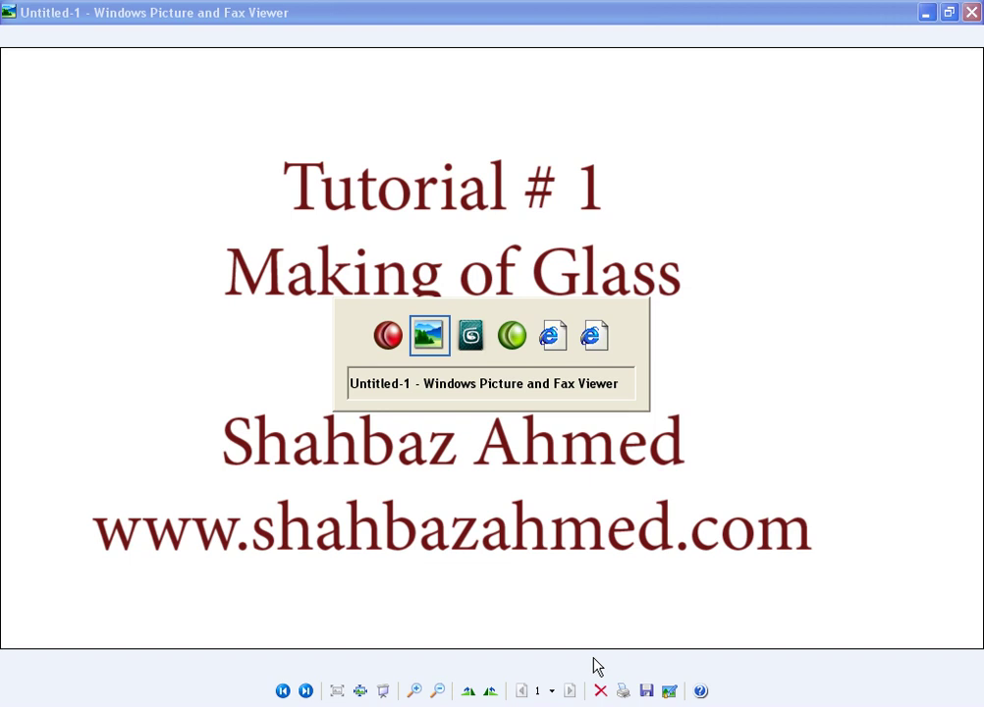
pyautogui.hotkey('alt', 'Tab')
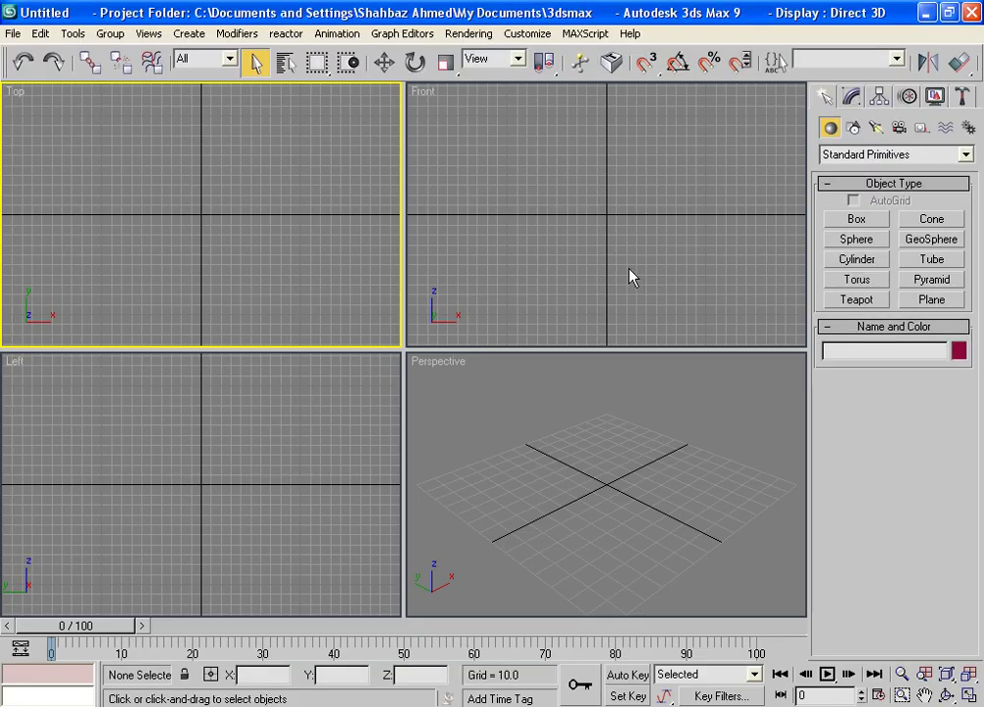
# Step: Zoom into a region of the Front viewport and maximize it to fill the workspace
pyautogui.click(630, 276)
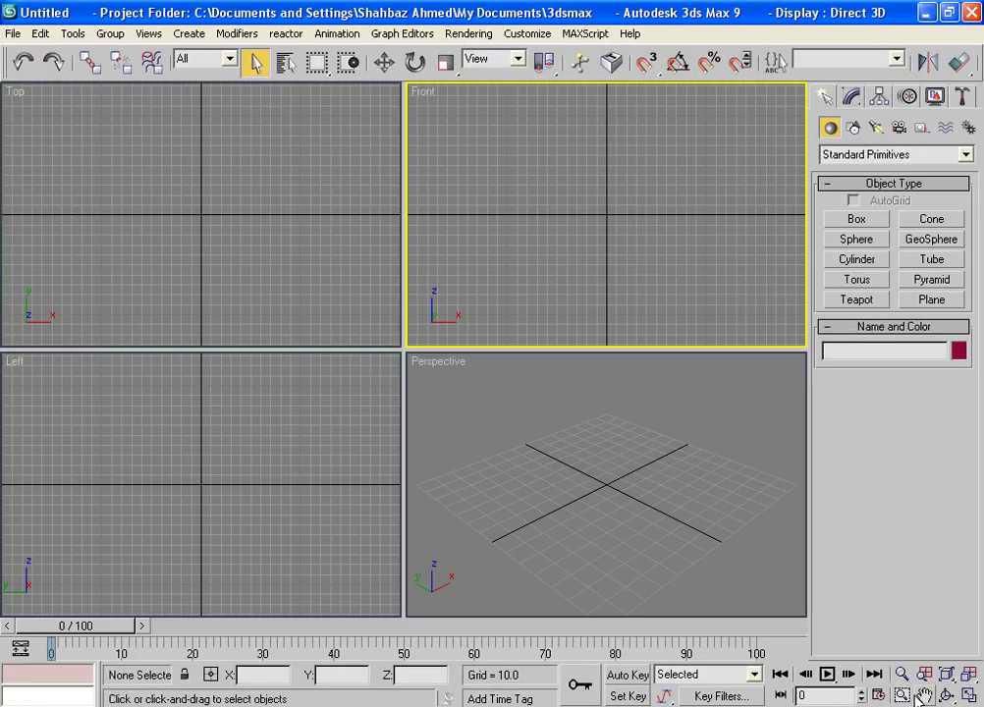
pyautogui.hotkey('ctrl', 'w')
pyautogui.moveTo(607, 197); pyautogui.dragTo(649, 234)
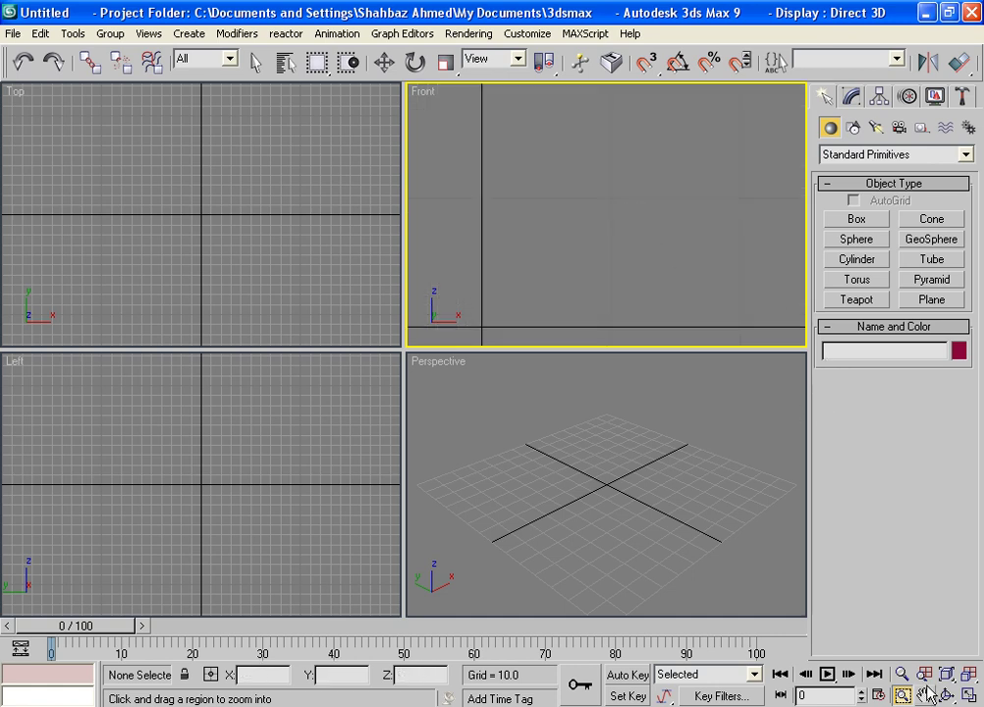
pyautogui.hotkey('alt', 'w')
pyautogui.click(854, 128)
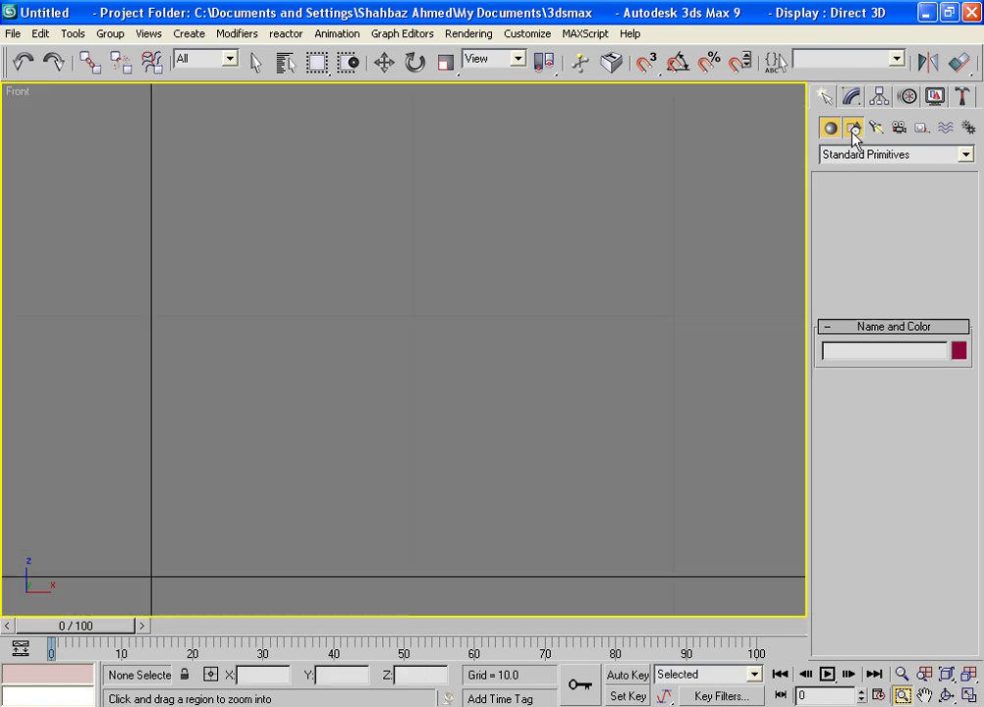
# Step: Draw the glass half-profile Line01: inner base, thin wall up to the rim, outer wall and foot
pyautogui.click(858, 236)
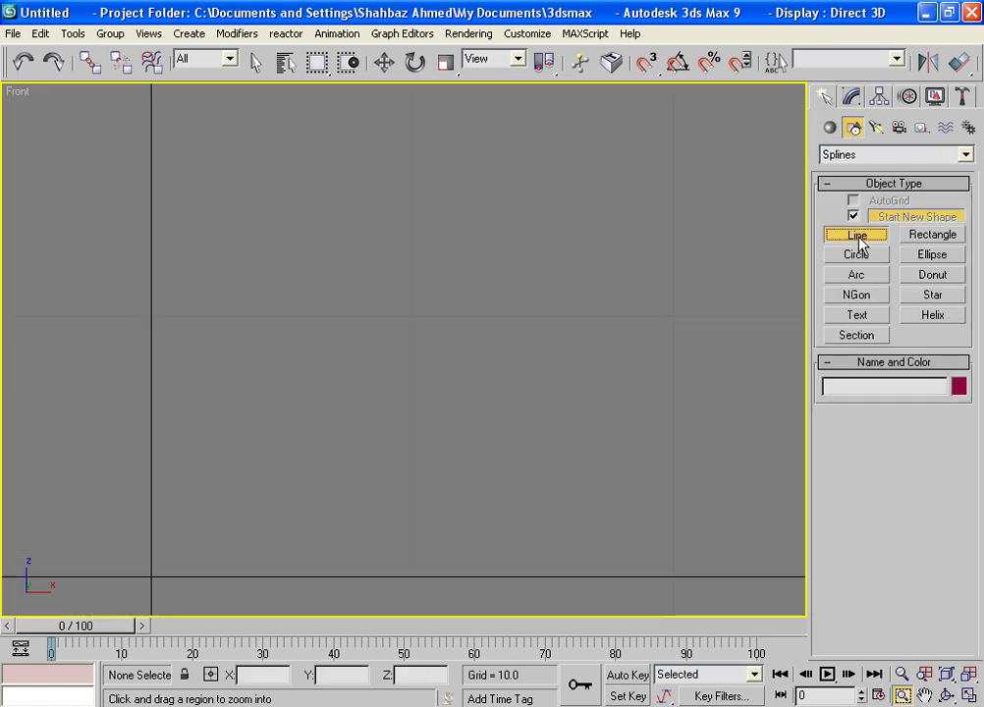
pyautogui.click(437, 508)
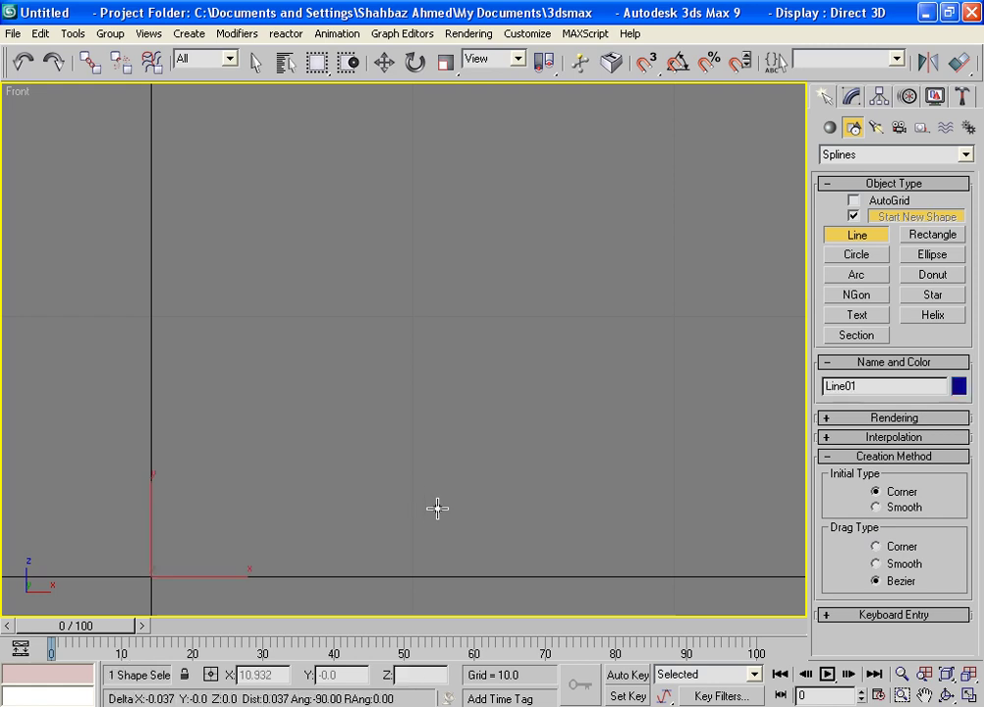
pyautogui.click(275, 508)
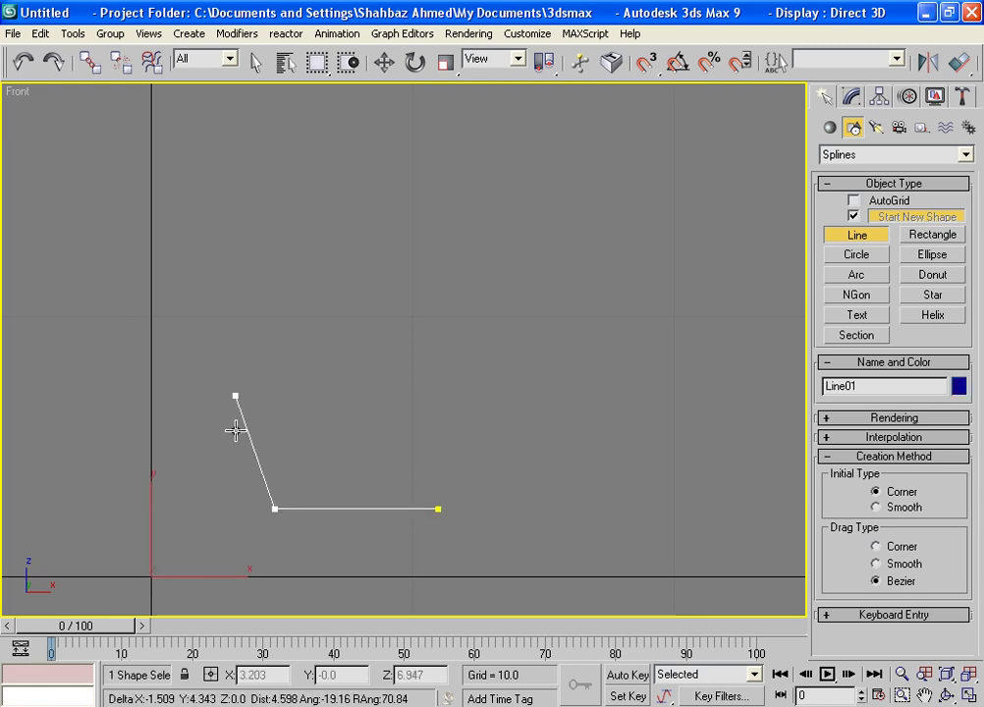
pyautogui.click(218, 115)
pyautogui.click(208, 115)
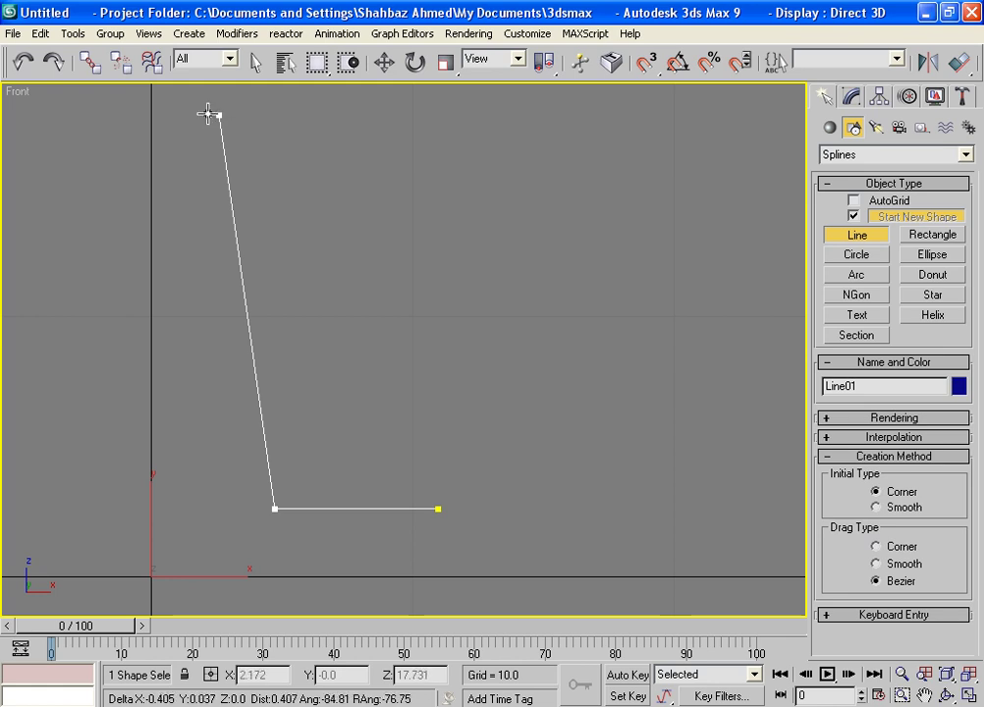
pyautogui.click(270, 579)
pyautogui.click(289, 580)
pyautogui.click(300, 554)
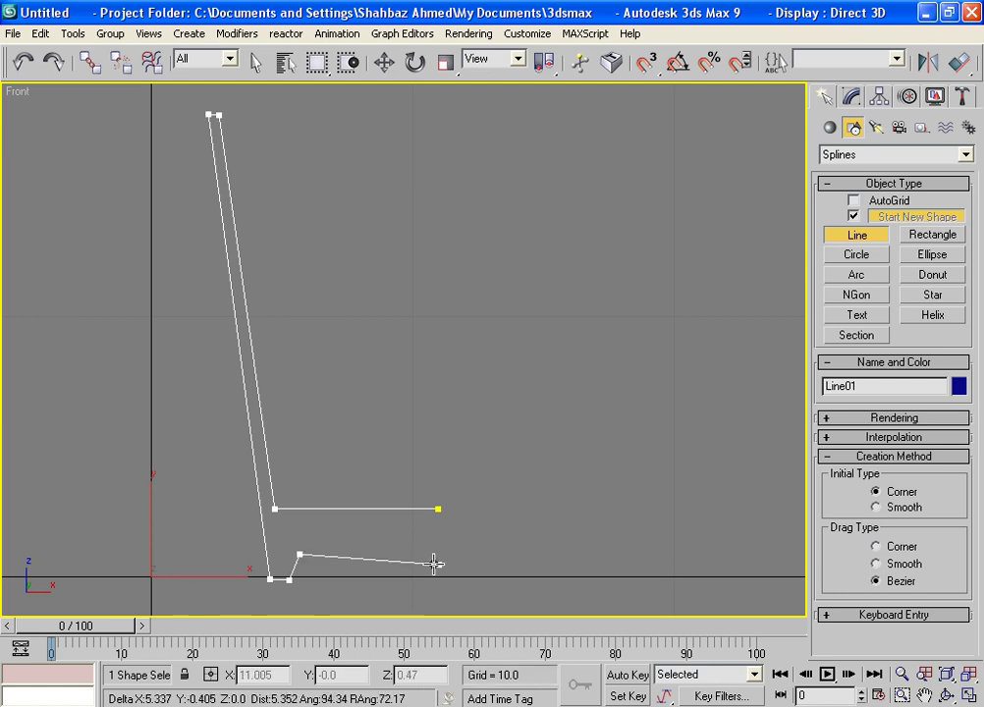
pyautogui.click(437, 554)
pyautogui.rightClick(470, 557)
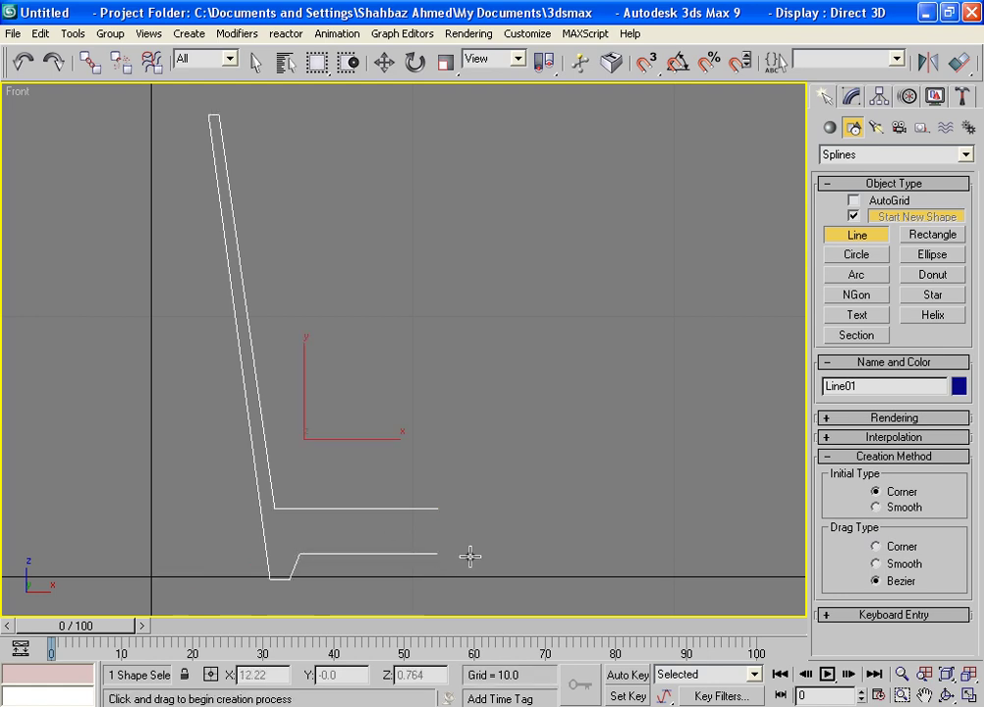
pyautogui.click(852, 96)
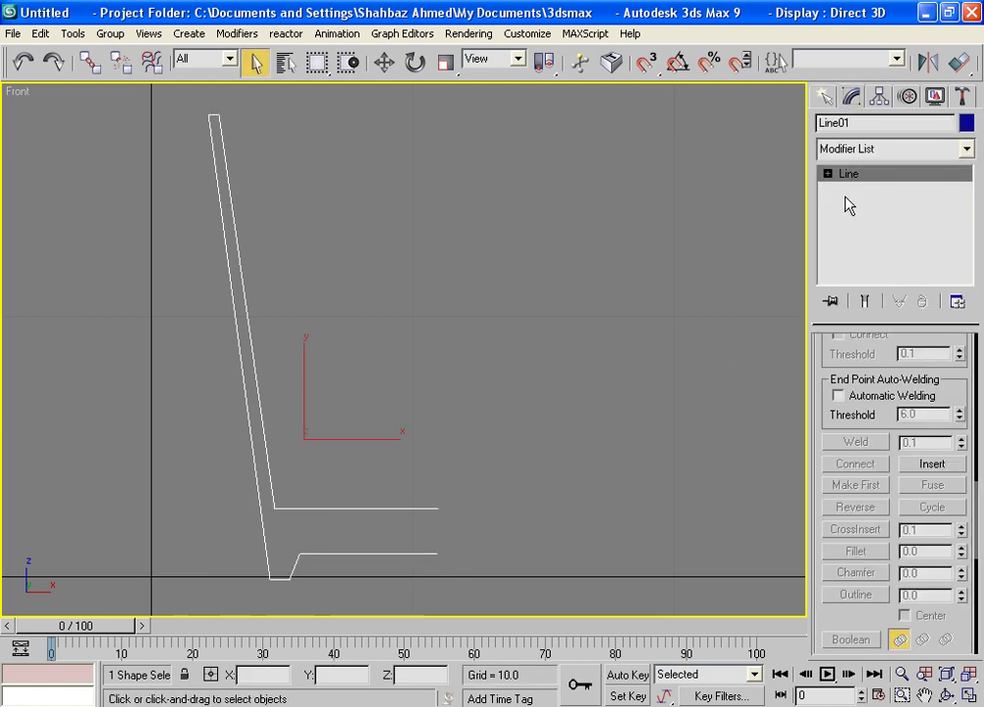
# Step: Fillet the inner base corner and the small foot corners at vertex level
pyautogui.click(827, 173)
pyautogui.click(862, 189)
pyautogui.click(843, 553)
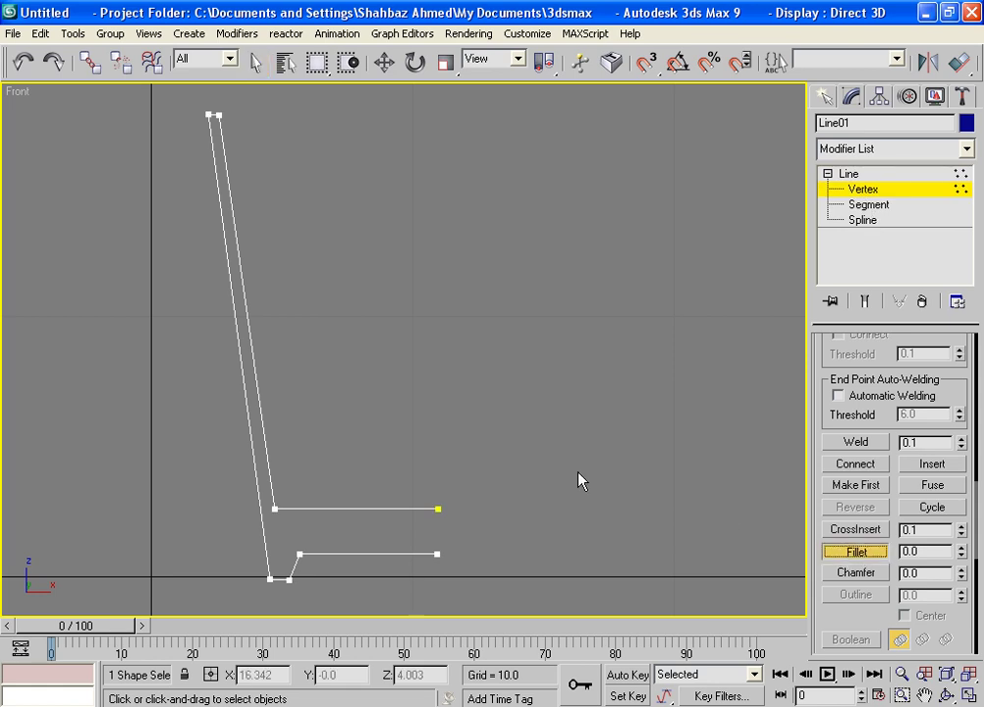
pyautogui.moveTo(278, 510); pyautogui.dragTo(284, 458)
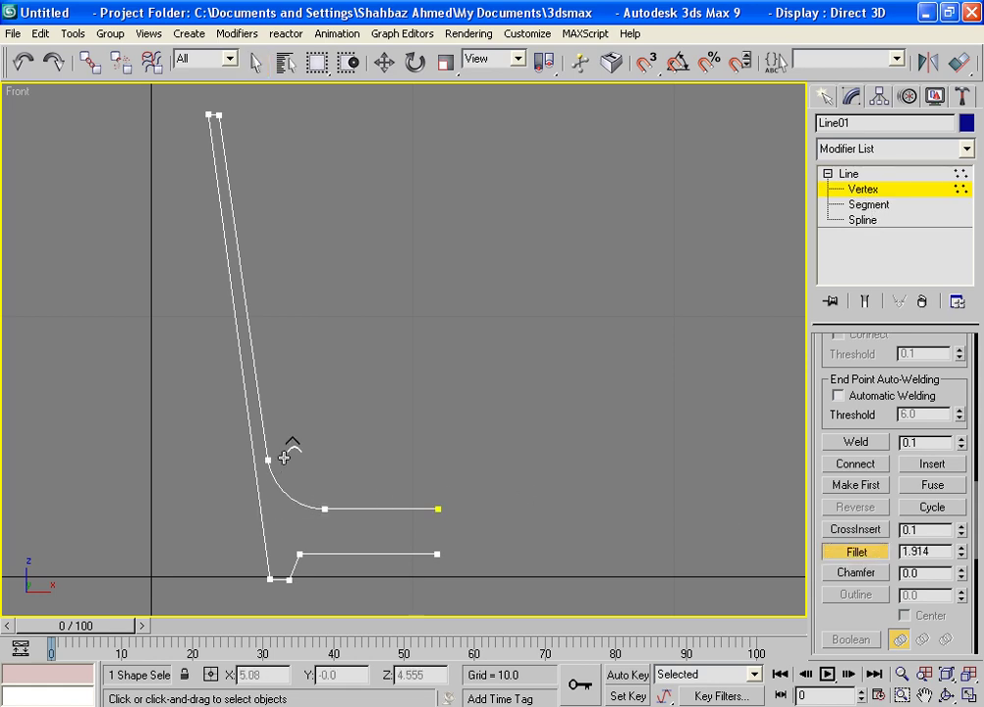
pyautogui.moveTo(267, 582); pyautogui.dragTo(270, 574)
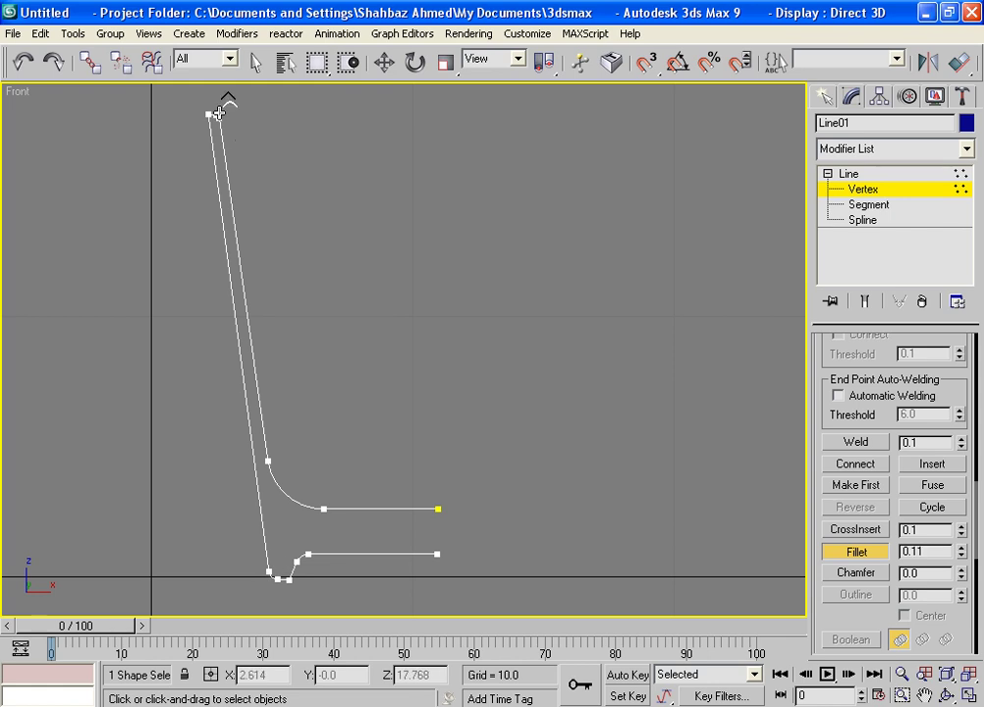
# Step: Zoom in on the rim and fillet its top corners into a smooth arc
pyautogui.click(902, 695)
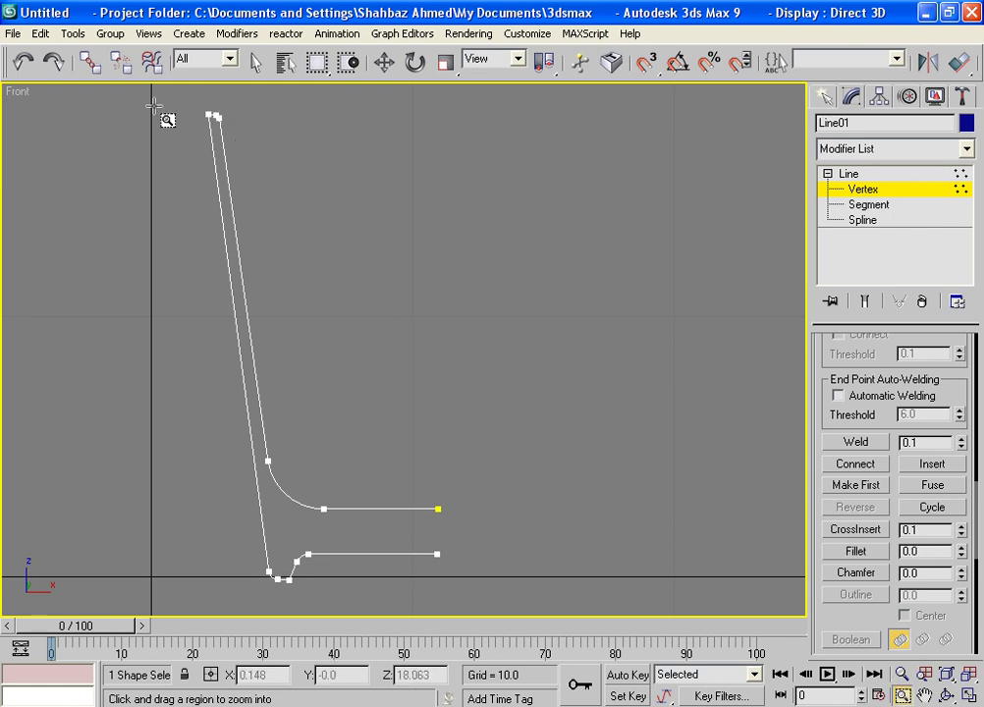
pyautogui.moveTo(159, 111); pyautogui.dragTo(260, 165)
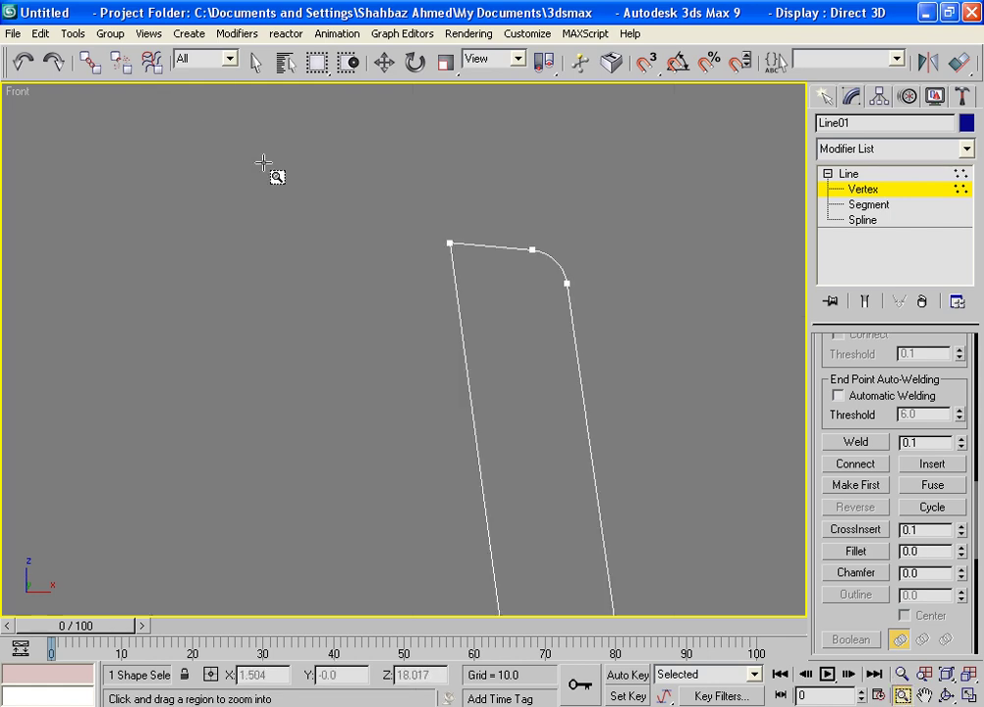
pyautogui.click(857, 551)
pyautogui.moveTo(450, 243); pyautogui.dragTo(465, 186)
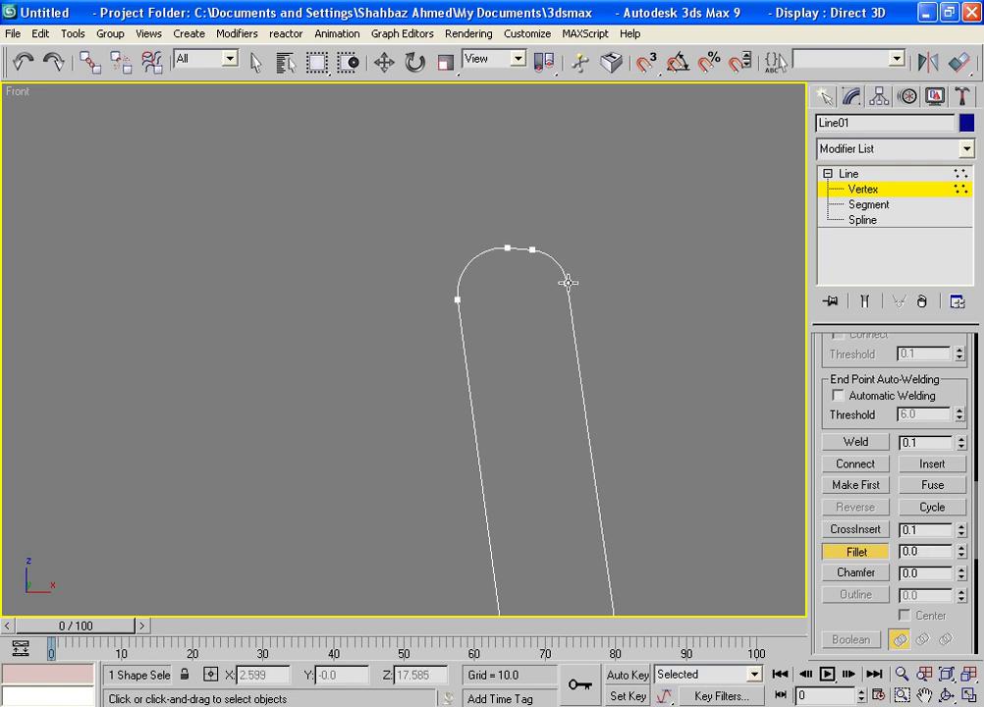
pyautogui.click(823, 95)
pyautogui.click(852, 97)
pyautogui.click(895, 150)
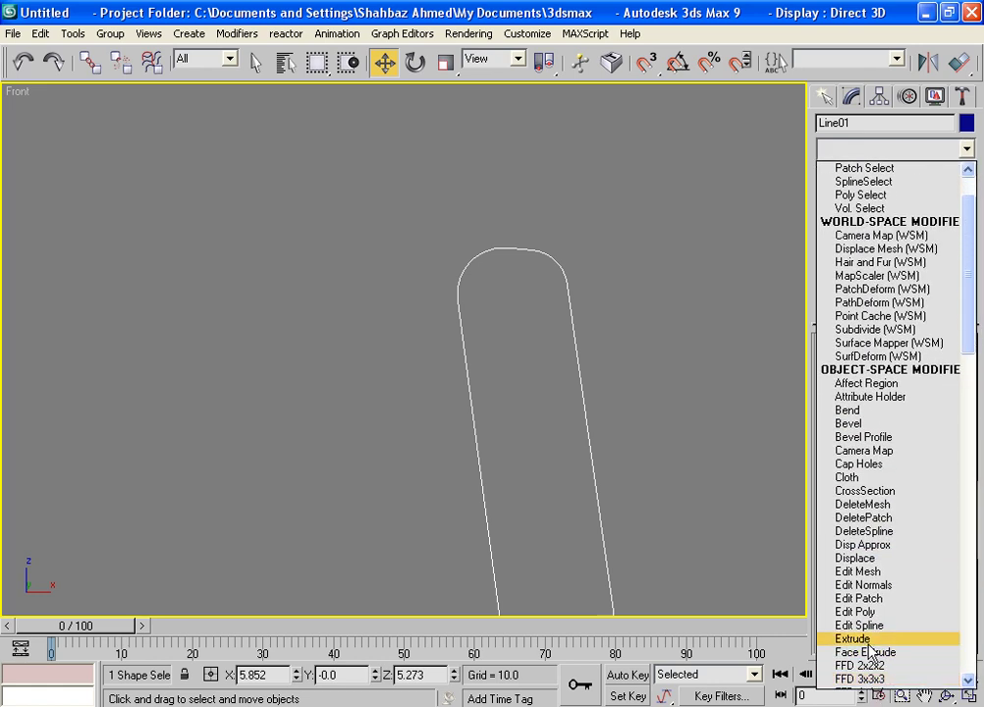
# Step: Lathe Line01 aligned to Max with Weld Core and 32 segments
pyautogui.scroll(-4, 852, 682)
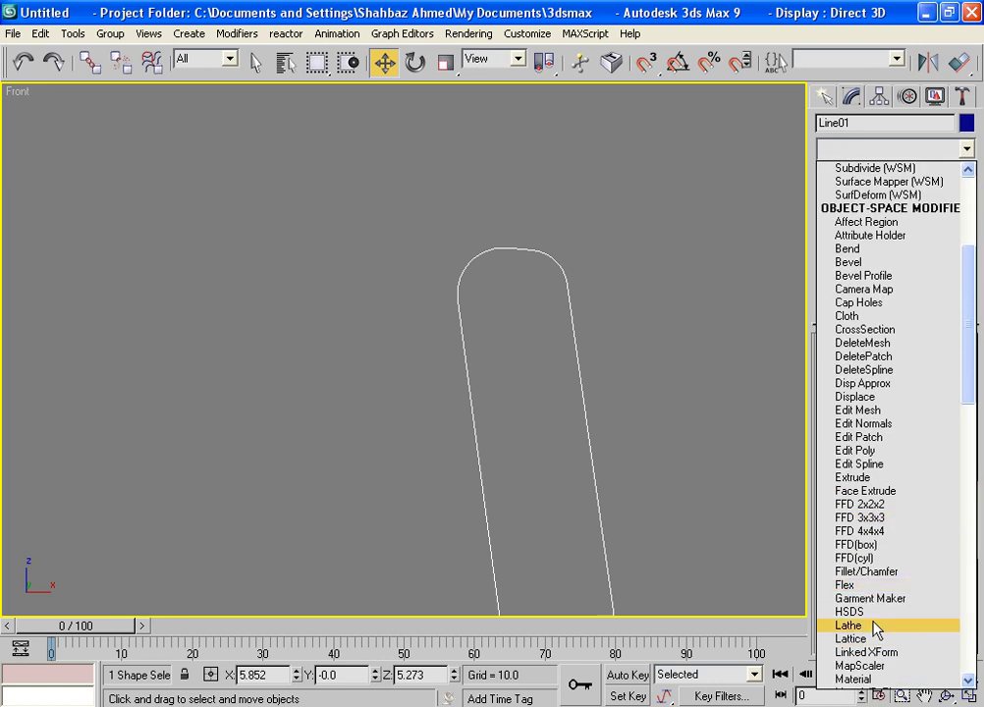
pyautogui.click(937, 626)
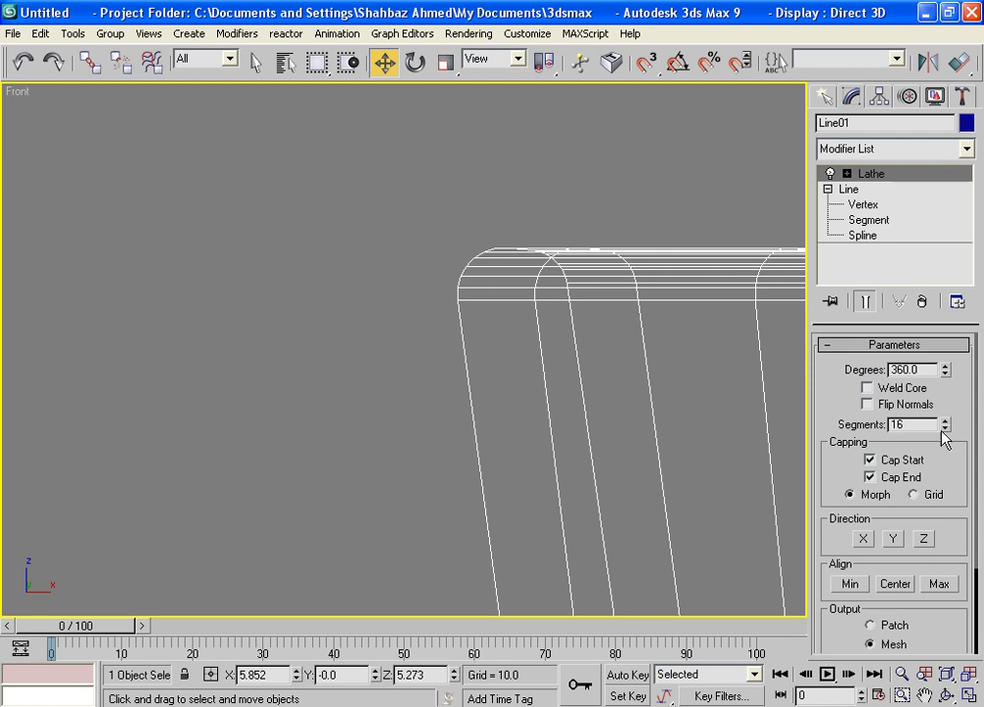
pyautogui.click(939, 585)
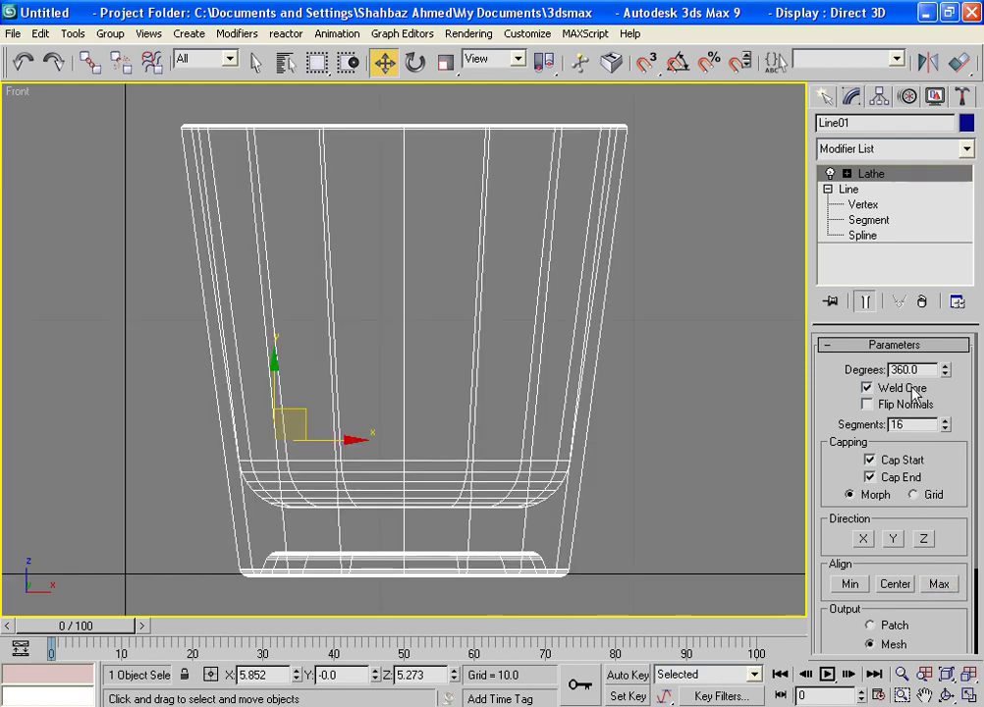
pyautogui.write('32')
pyautogui.press('Return')
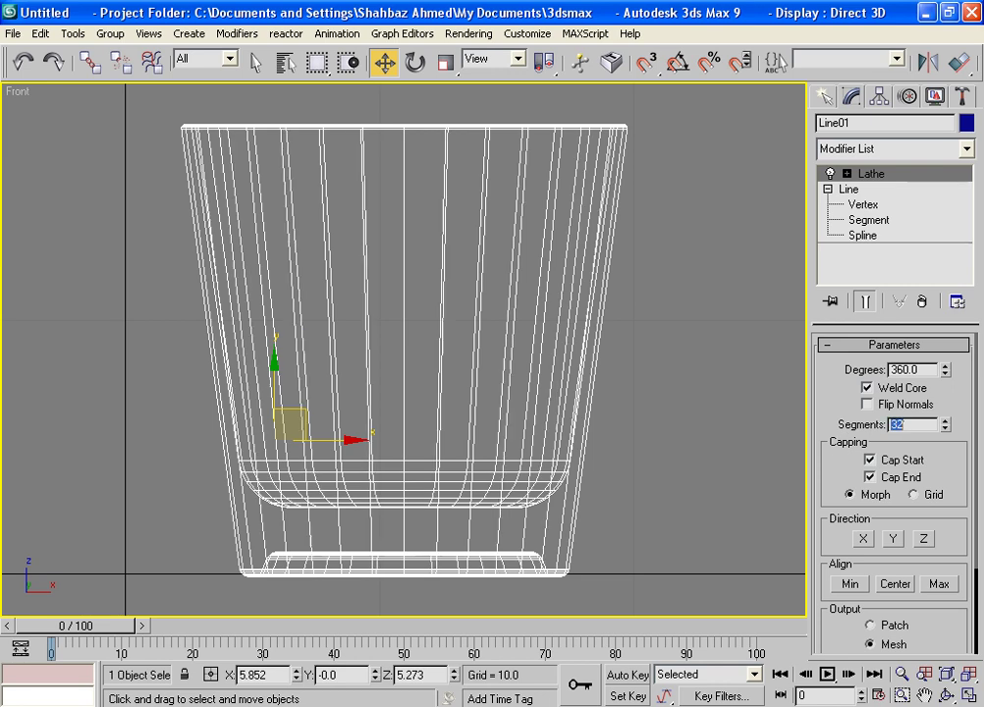
pyautogui.click(970, 692)
# Step: Restore the four viewports, zoom extents on all, and display the cup with Edged Faces
pyautogui.rightClick(708, 535)
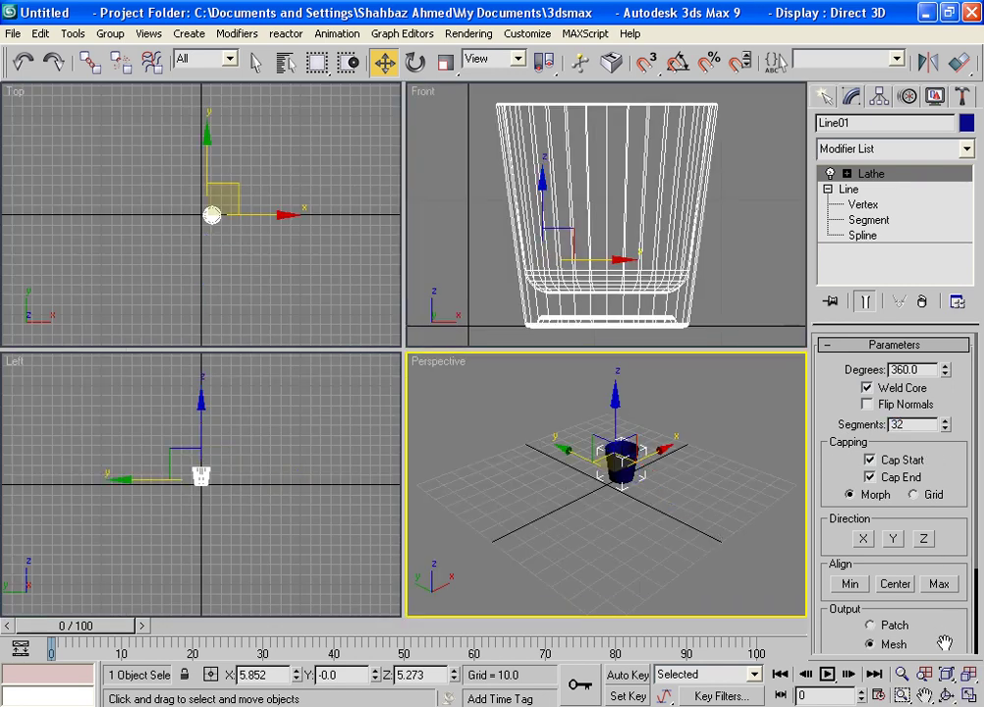
pyautogui.click(969, 677)
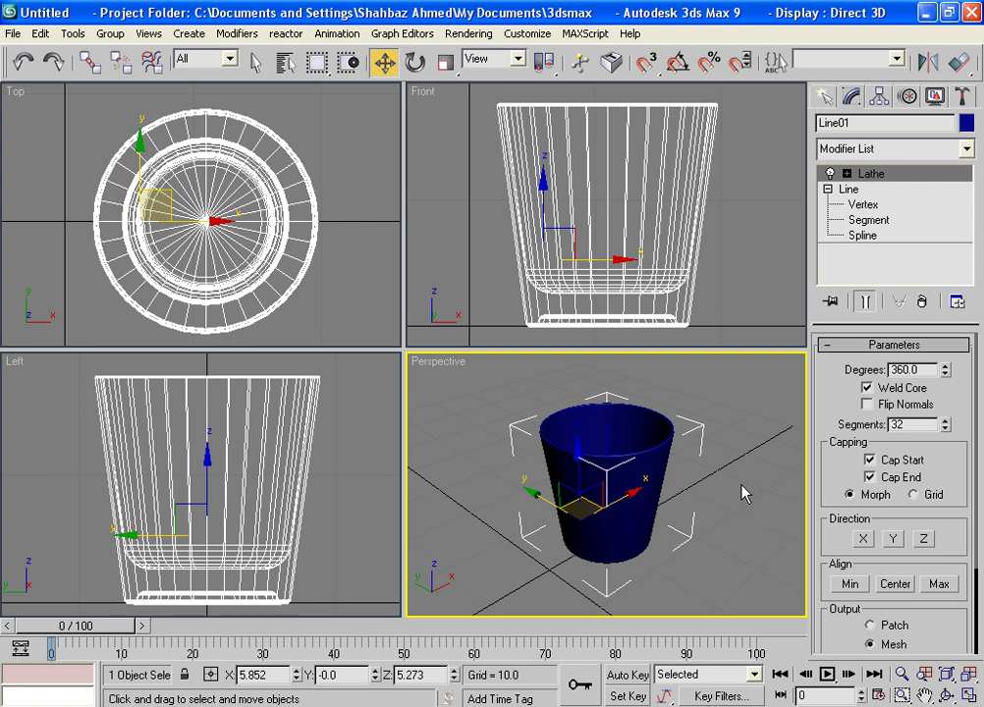
pyautogui.click(826, 96)
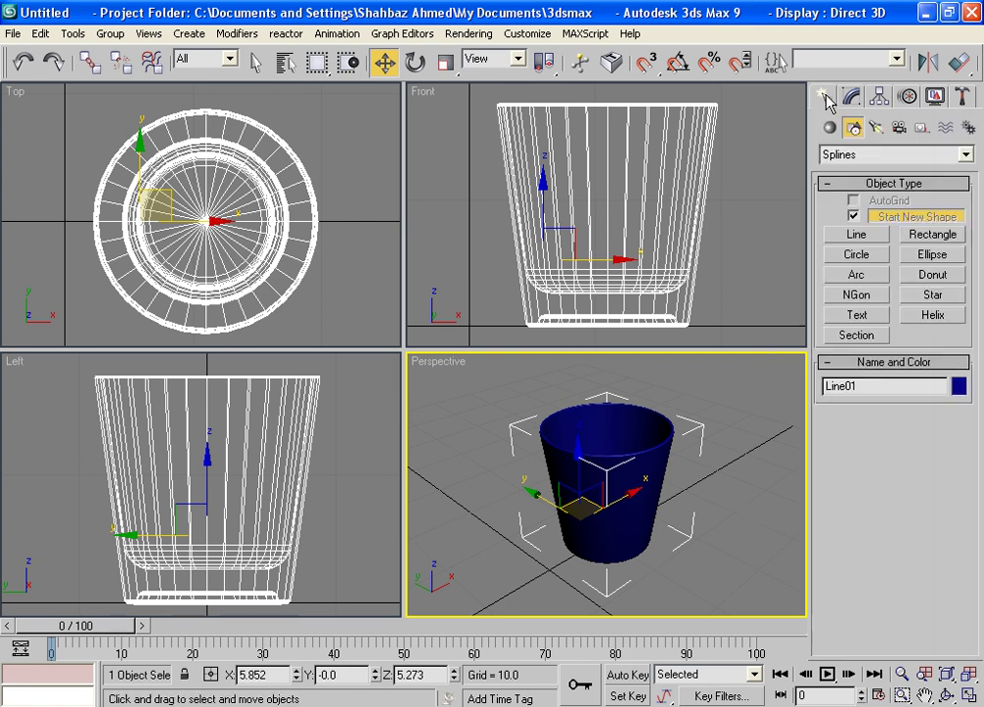
pyautogui.rightClick(729, 413)
pyautogui.press('Escape')
pyautogui.press('j')
pyautogui.press('F4')
# Step: Deselect the cup and zoom the Top viewport far out
pyautogui.click(707, 447)
pyautogui.click(635, 455)
pyautogui.click(362, 275)
pyautogui.click(902, 674)
pyautogui.moveTo(292, 235); pyautogui.dragTo(346, 332)
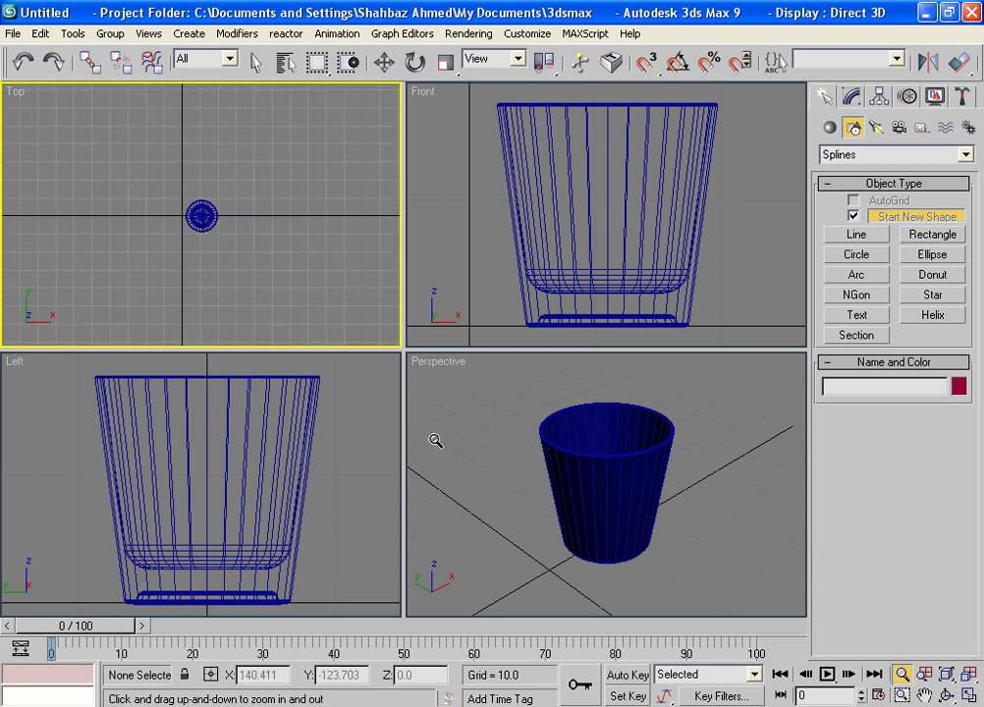
pyautogui.click(828, 129)
# Step: Create a 200 × 200 plane around the cup in Top view with 2 length segments and 1 width segment
pyautogui.click(932, 299)
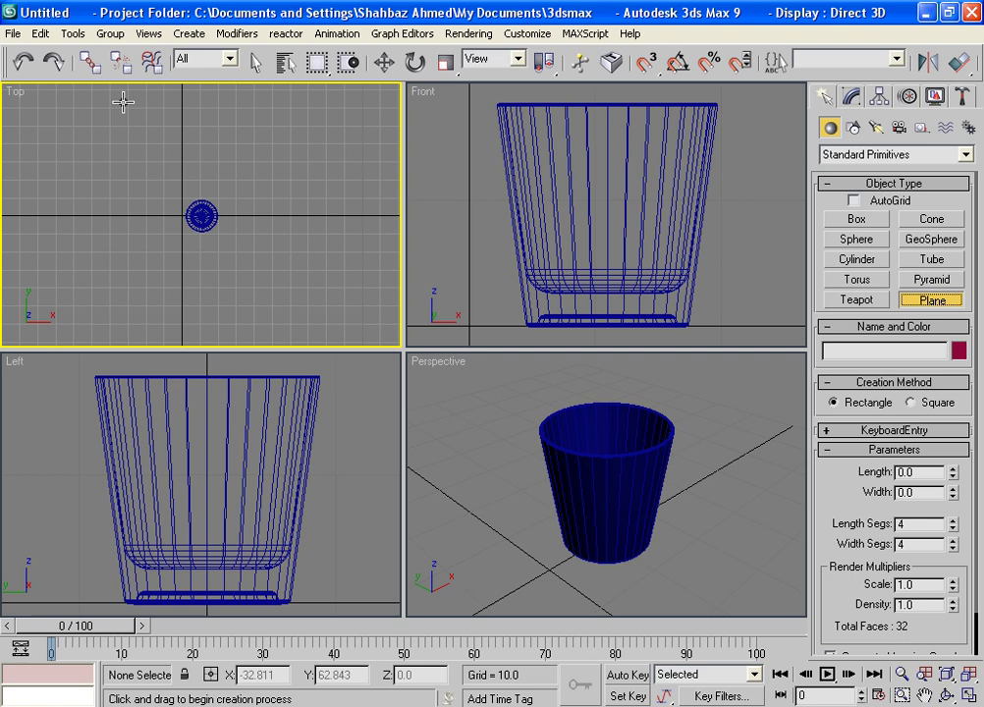
pyautogui.moveTo(89, 93); pyautogui.dragTo(330, 297)
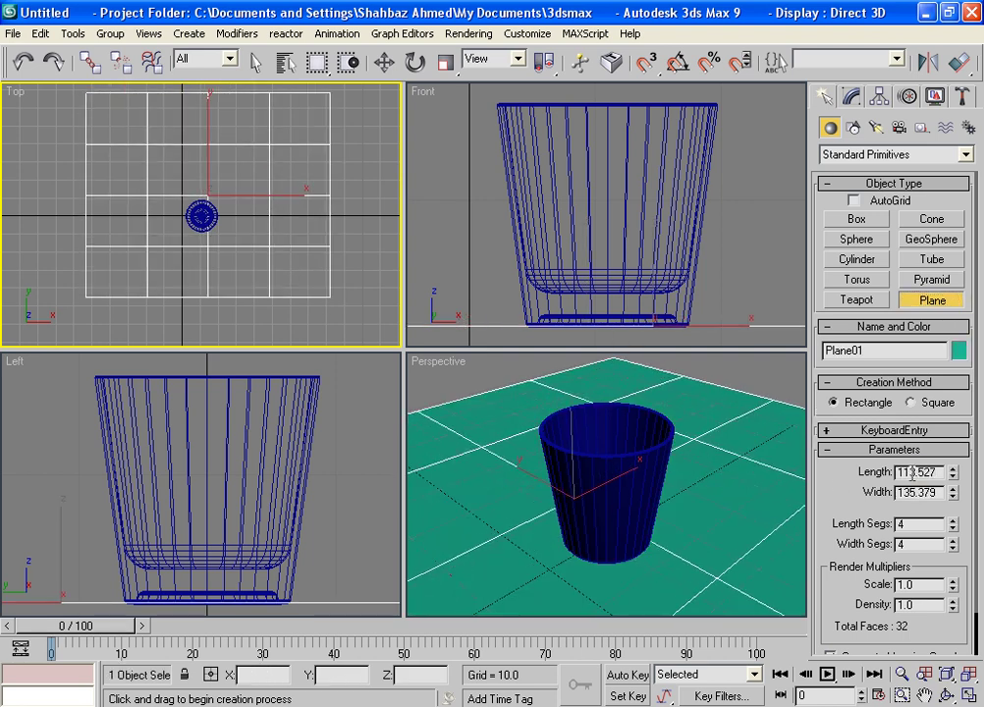
pyautogui.write('200')
pyautogui.press('Tab')
pyautogui.write('2')
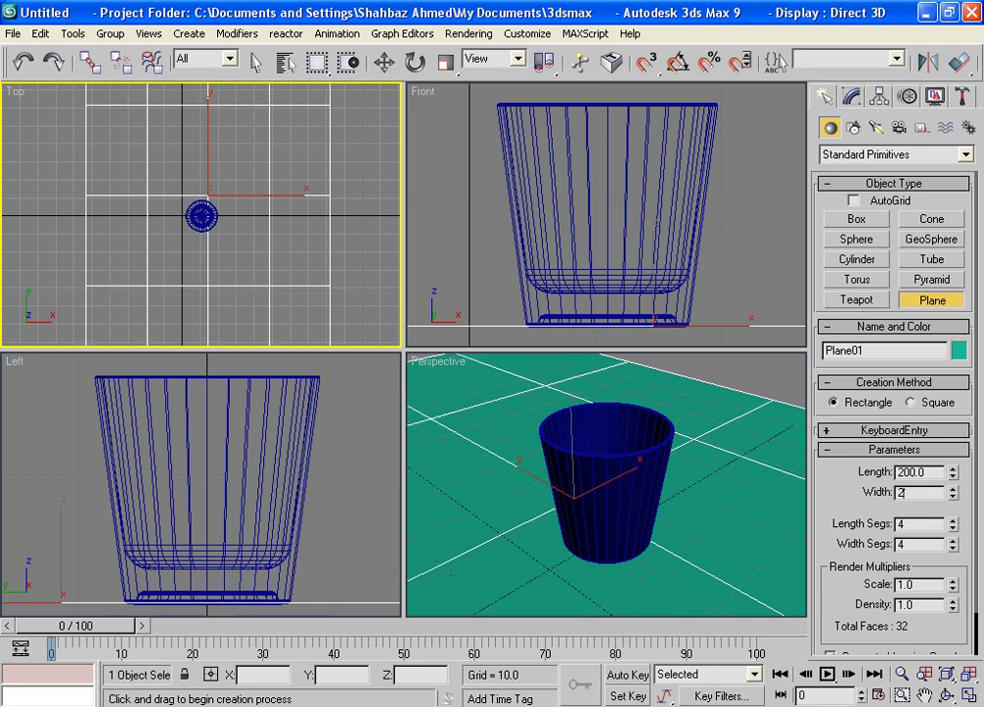
pyautogui.press('Return')
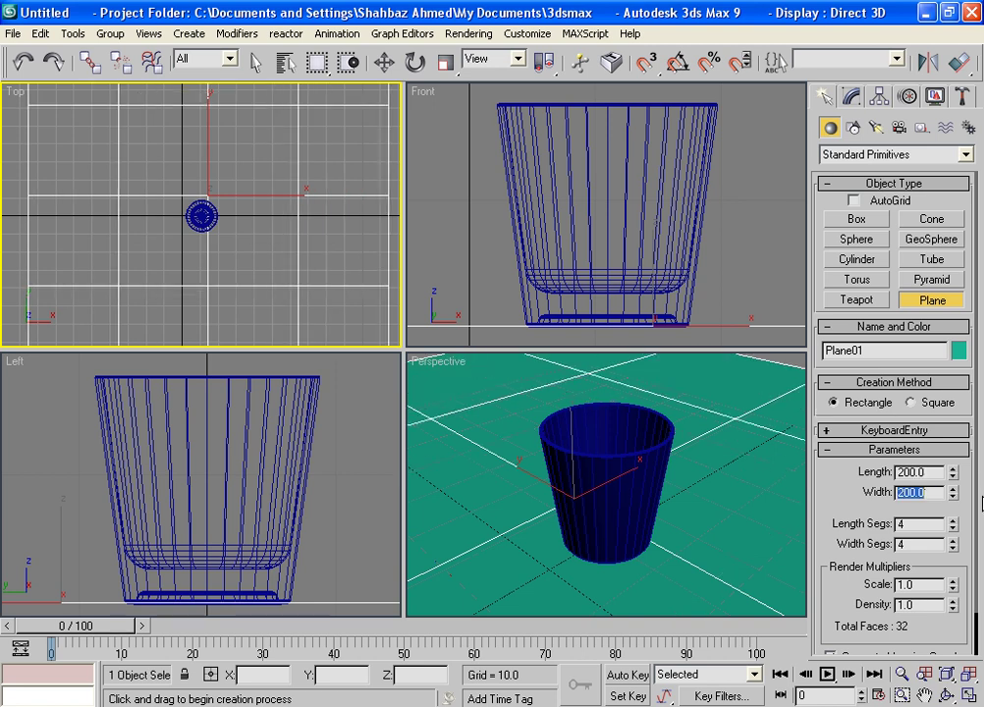
pyautogui.click(951, 530)
pyautogui.click(951, 530)
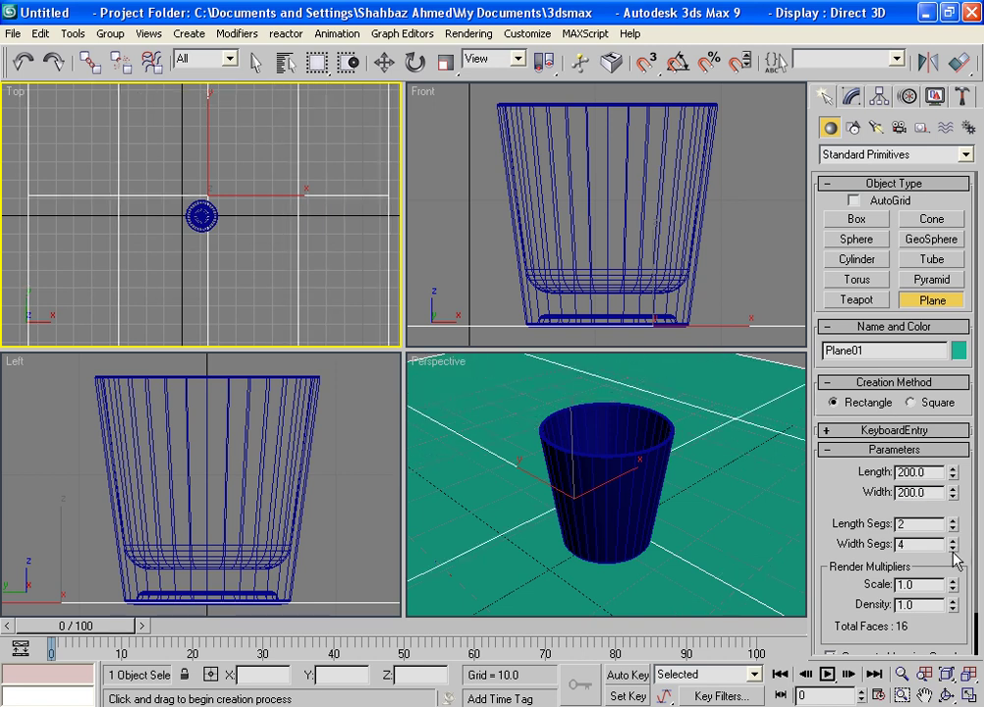
pyautogui.write('1')
pyautogui.press('Return')
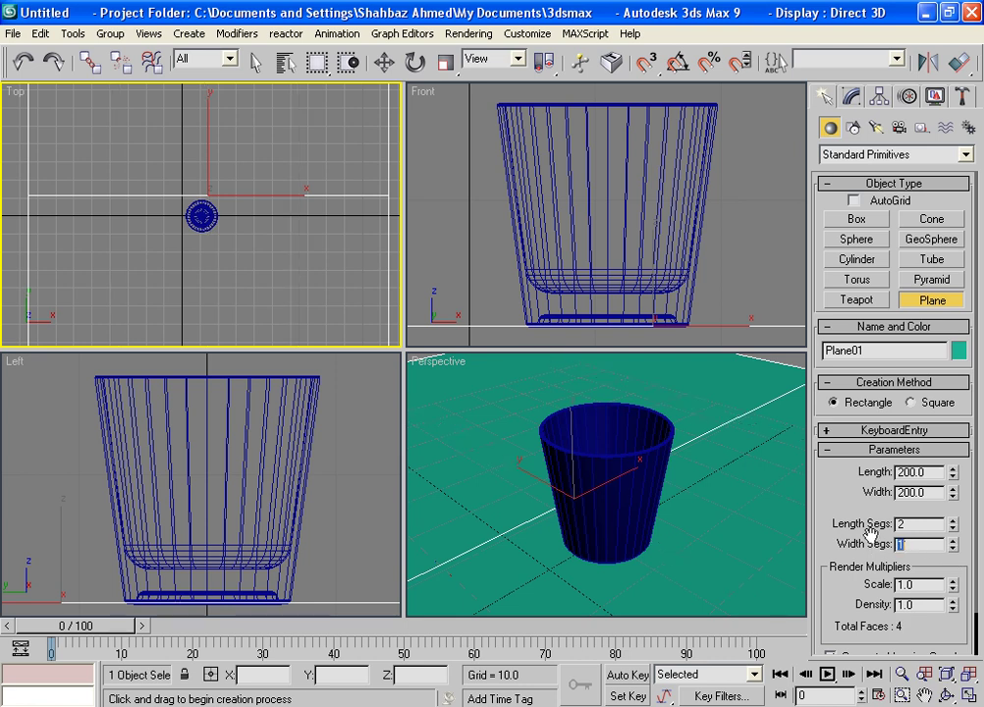
# Step: Convert Plane01 to Editable Poly
pyautogui.click(851, 96)
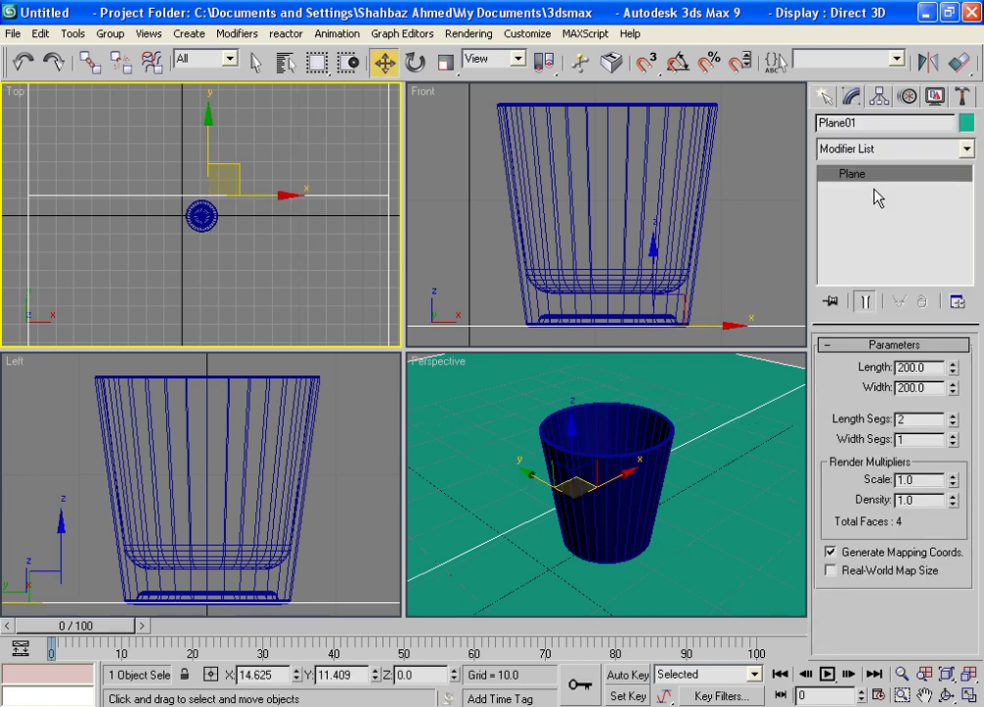
pyautogui.rightClick(868, 180)
pyautogui.click(815, 303)
# Step: Select the plane's two far-edge vertices and raise them in Front view to tilt up a backdrop
pyautogui.hotkey('ctrl', 'shift', 'z')
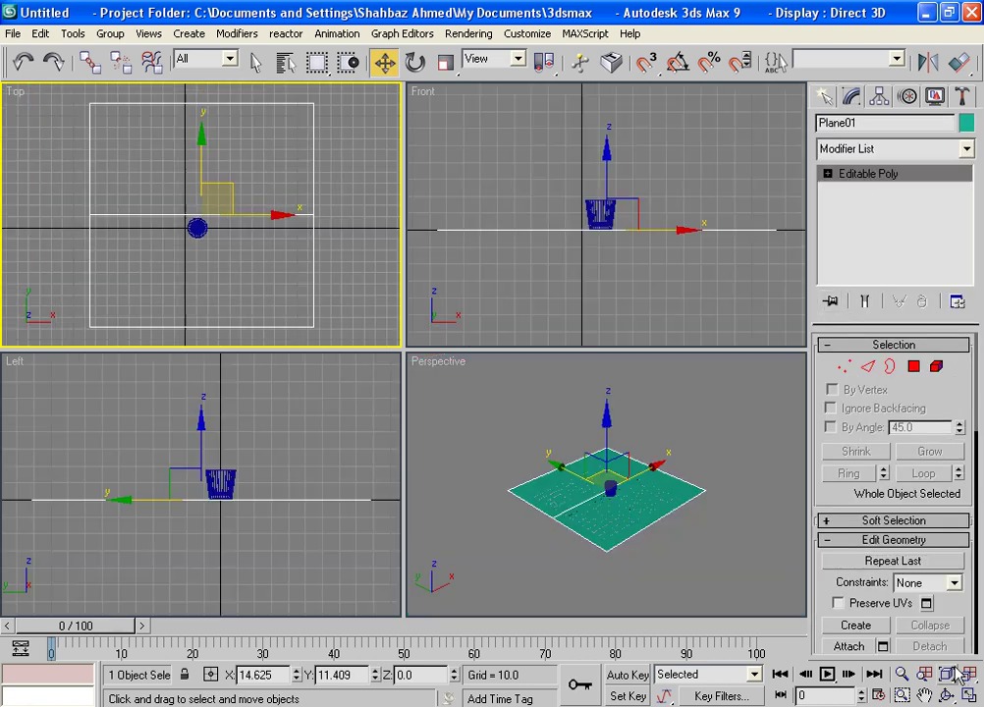
pyautogui.press('1')
pyautogui.moveTo(83, 98); pyautogui.dragTo(364, 147)
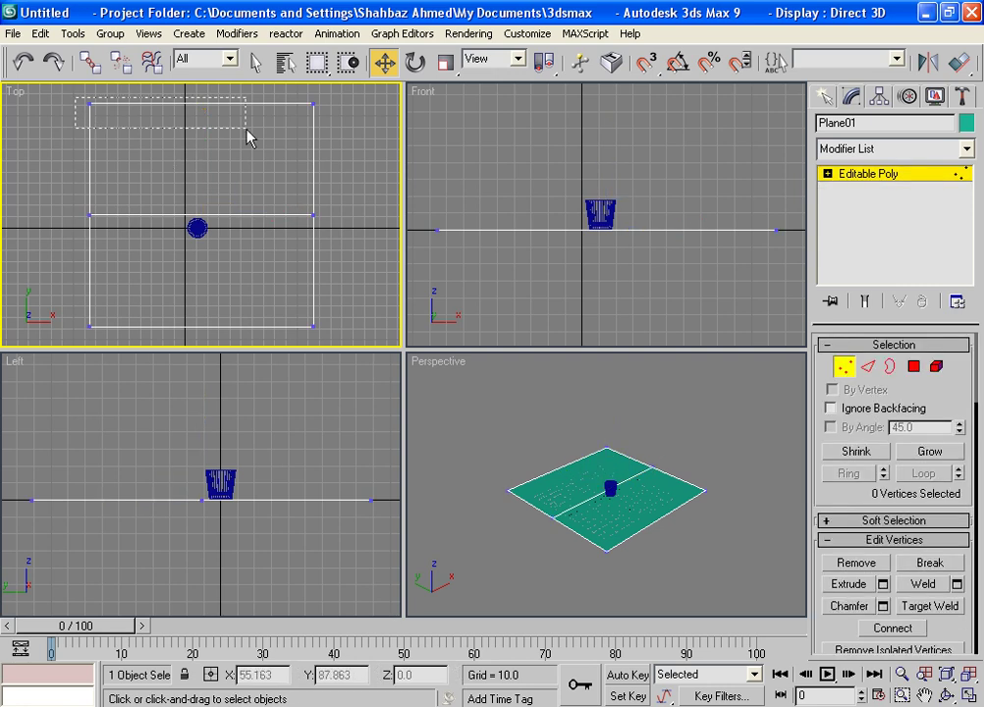
pyautogui.rightClick(475, 198)
pyautogui.moveTo(606, 176); pyautogui.dragTo(610, 69)
pyautogui.click(825, 96)
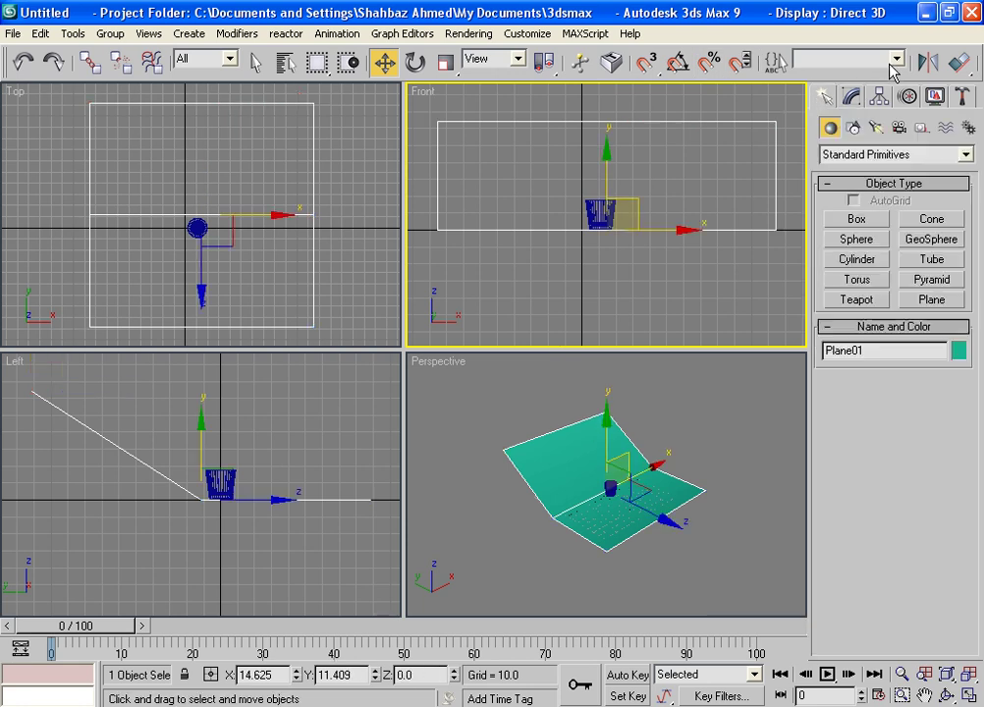
pyautogui.moveTo(836, 75); pyautogui.dragTo(617, 79)
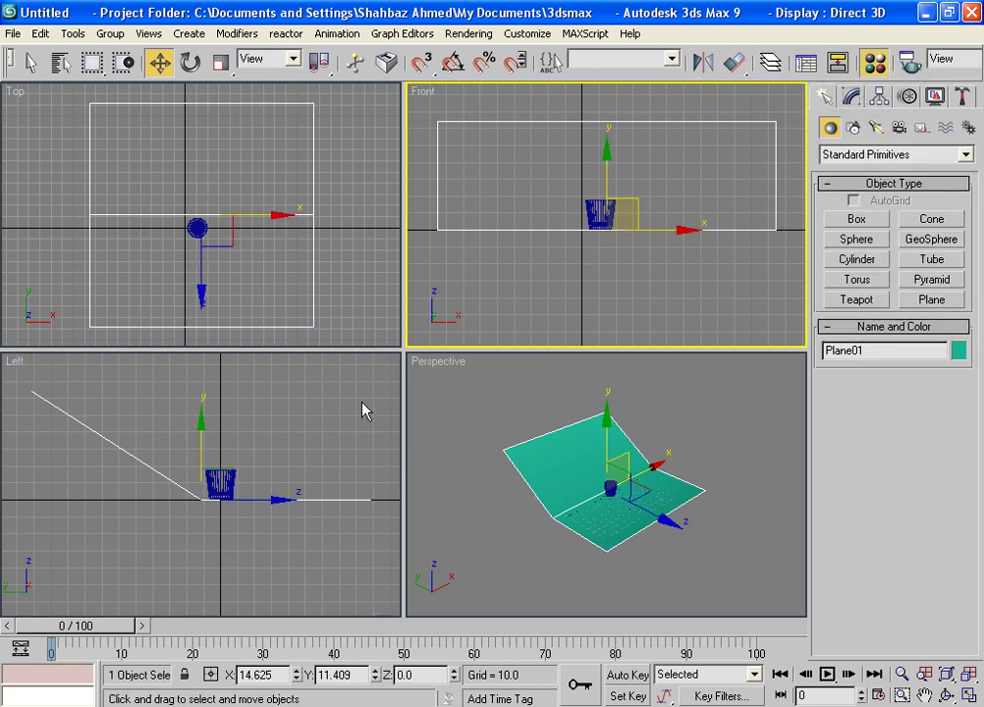
# Step: Assign Plane01 a material with pure white Diffuse (255, 255, 255)
pyautogui.press('m')
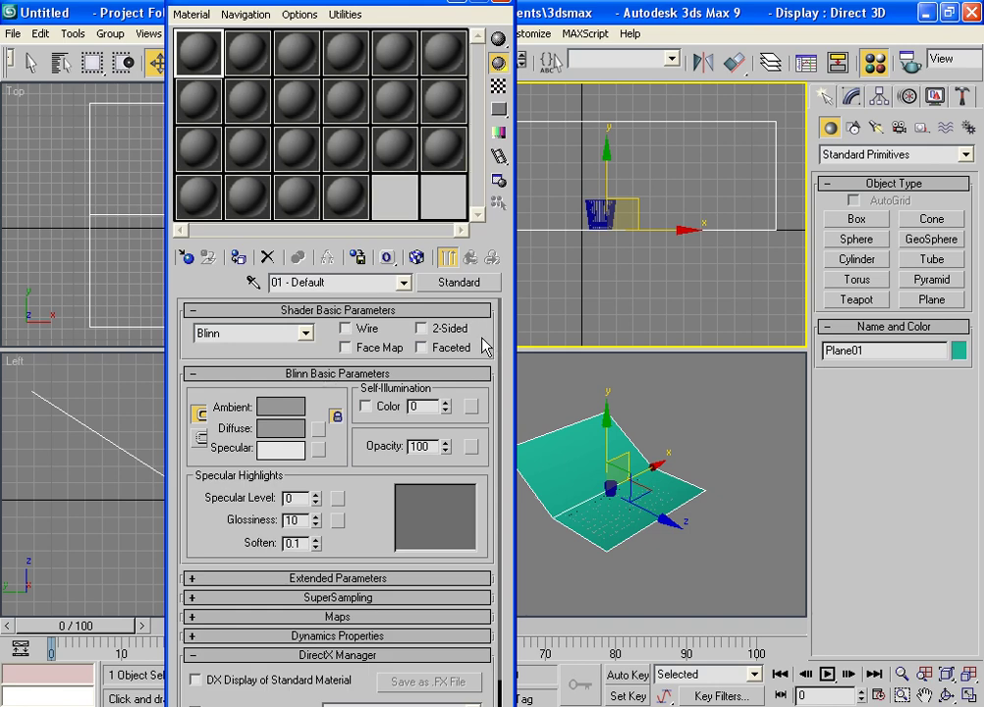
pyautogui.click(280, 428)
pyautogui.moveTo(560, 216); pyautogui.dragTo(558, 271)
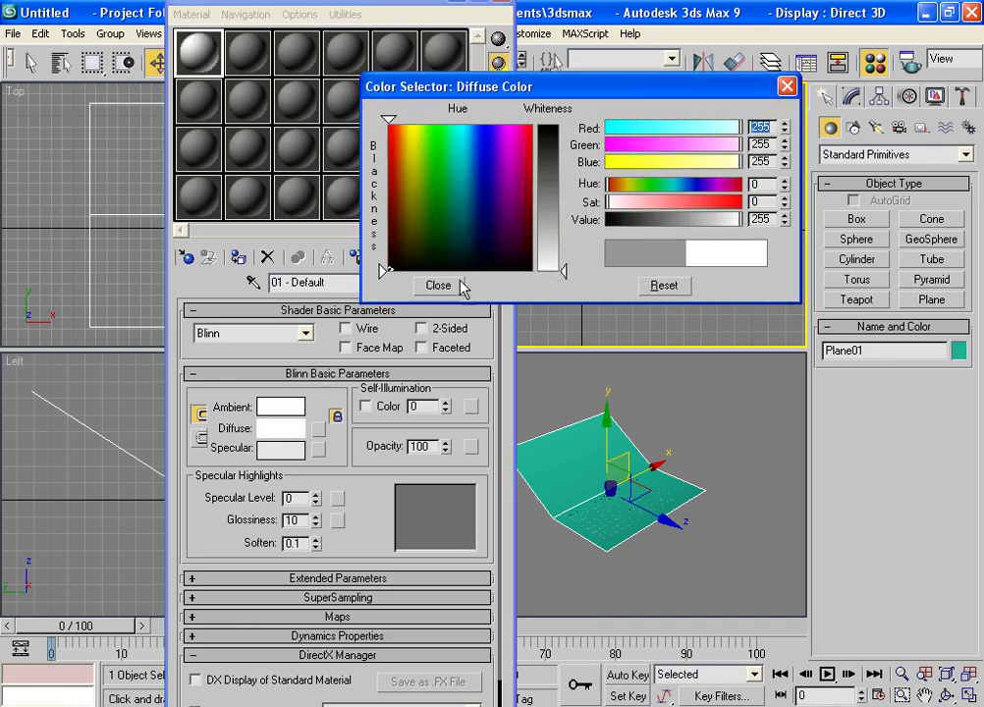
pyautogui.click(438, 284)
pyautogui.click(239, 259)
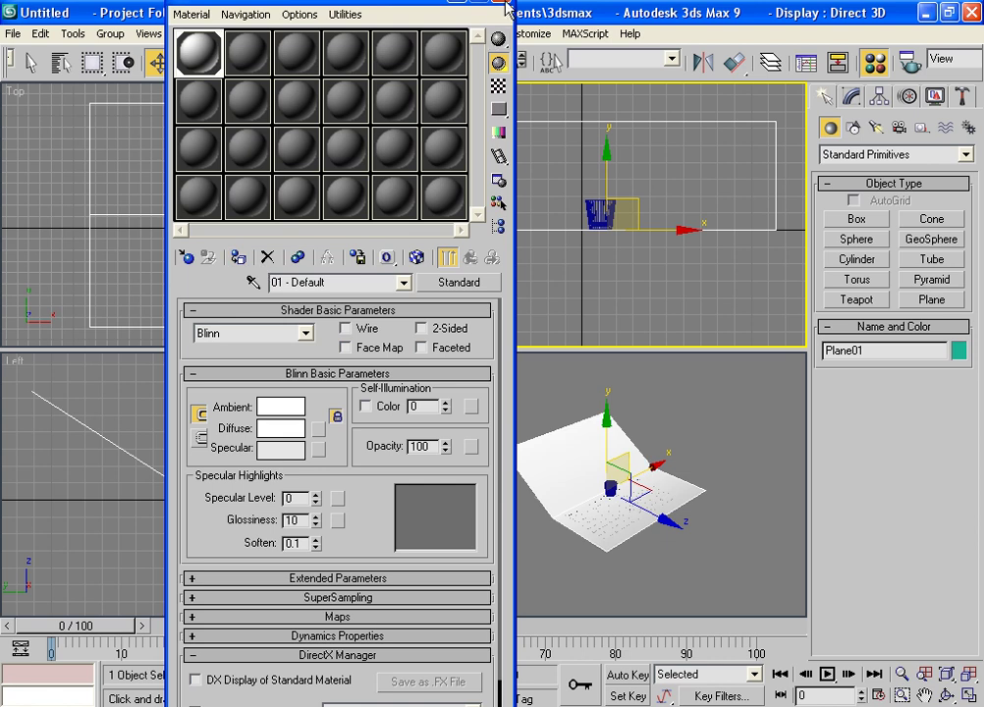
pyautogui.click(506, 6)
pyautogui.click(369, 275)
# Step: Move the cup toward the front of the plane and slightly to the right
pyautogui.click(205, 226)
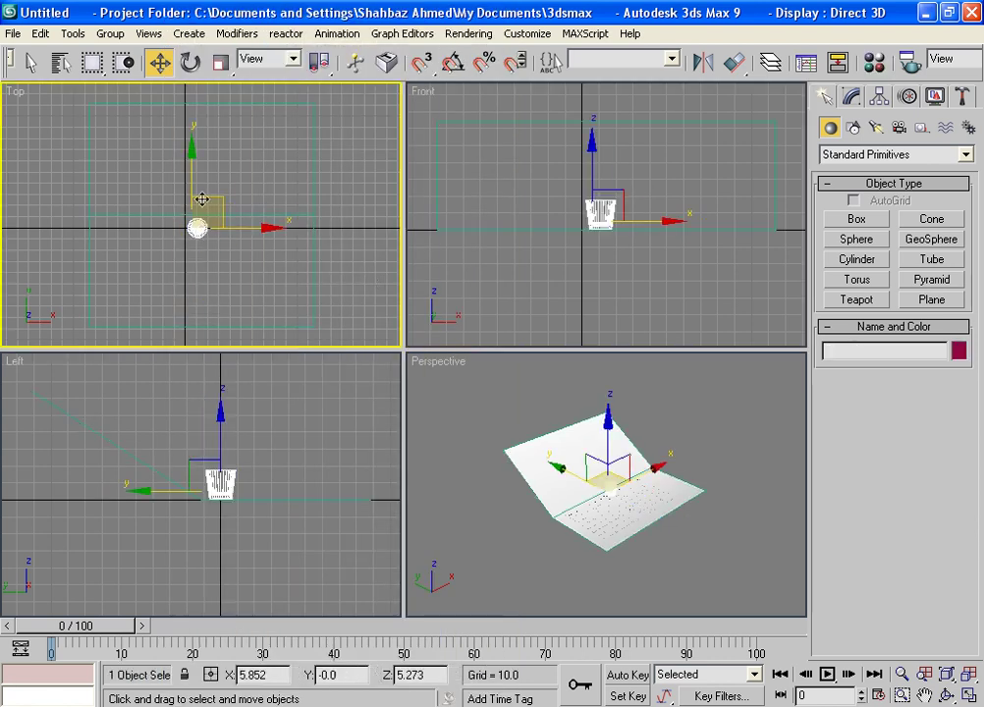
pyautogui.moveTo(194, 153); pyautogui.dragTo(200, 241)
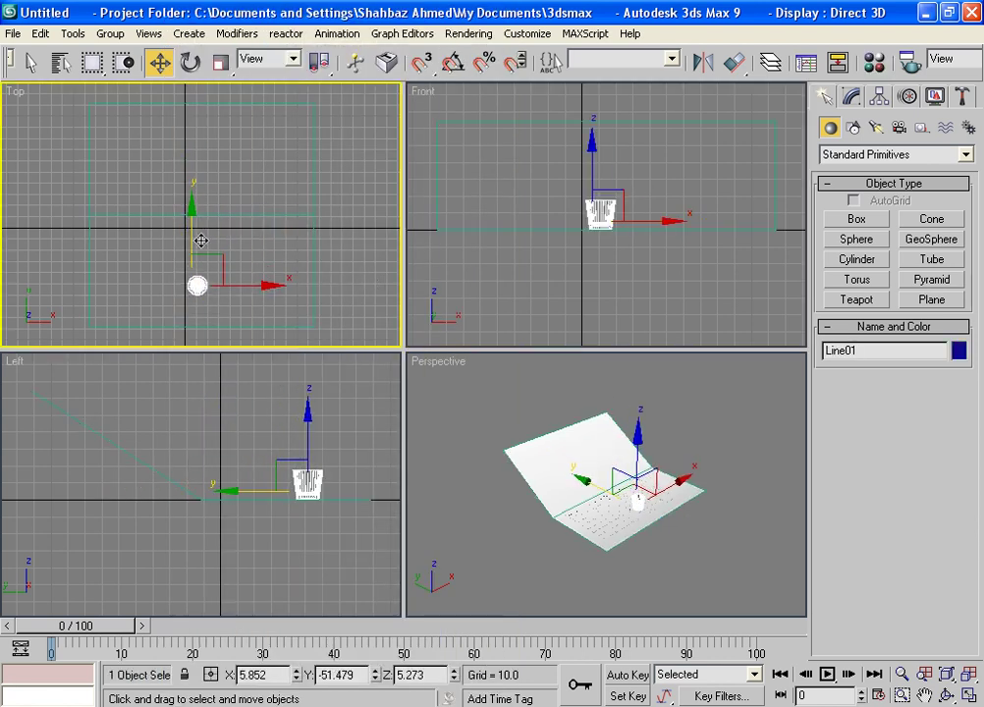
pyautogui.moveTo(237, 281); pyautogui.dragTo(257, 282)
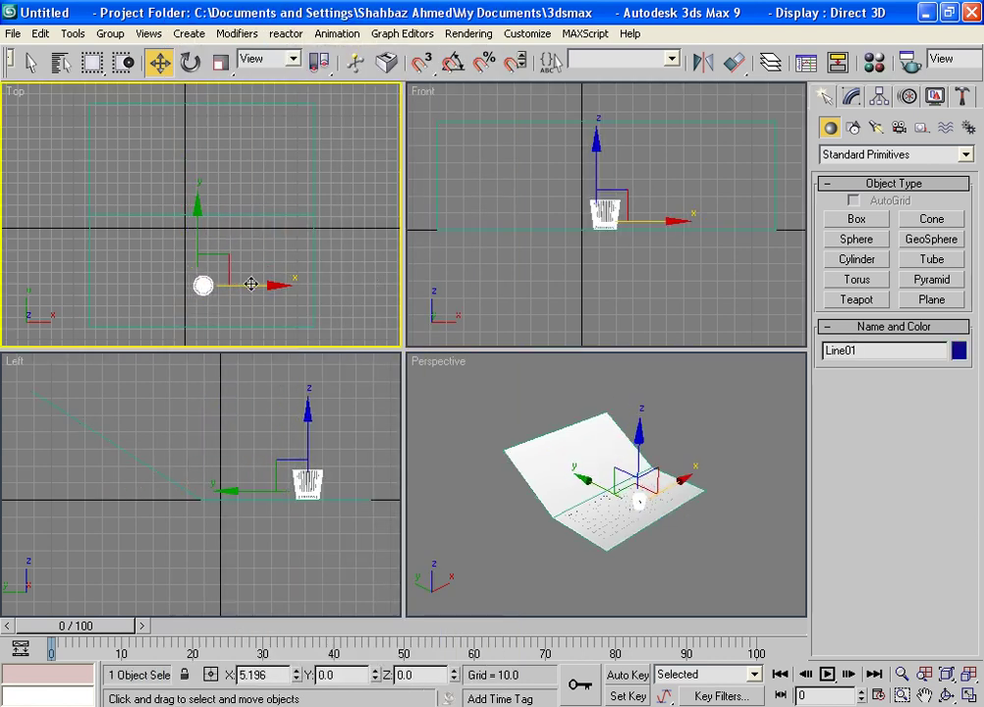
pyautogui.click(753, 572)
# Step: Orbit the Perspective view to face the backdrop, maximize it, and zoom toward the cup
pyautogui.click(946, 695)
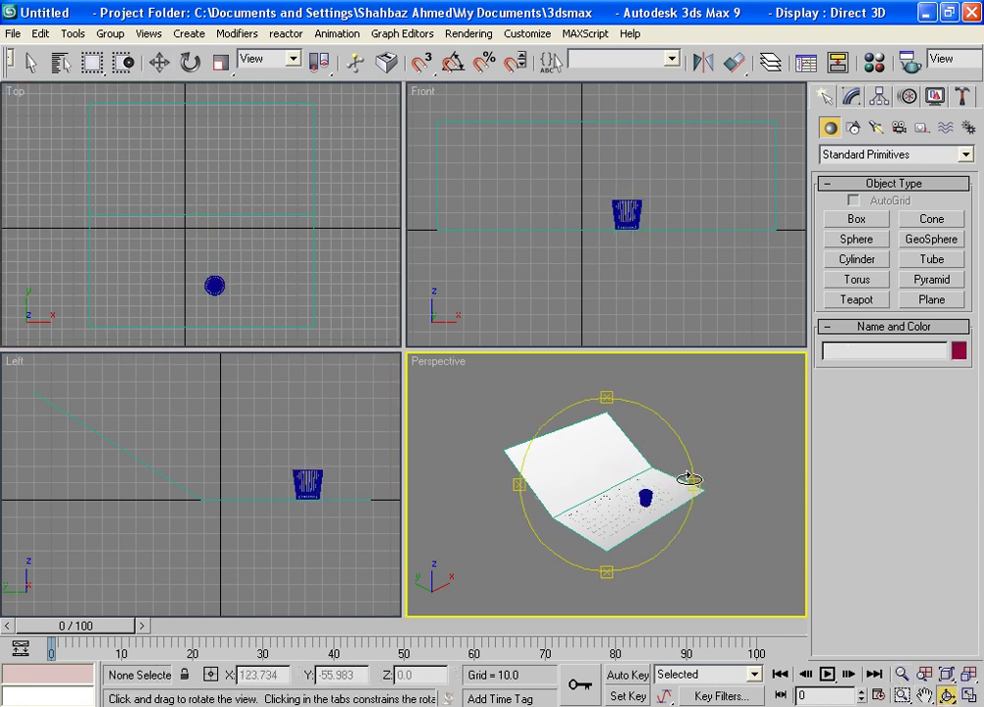
pyautogui.moveTo(689, 478); pyautogui.dragTo(593, 509)
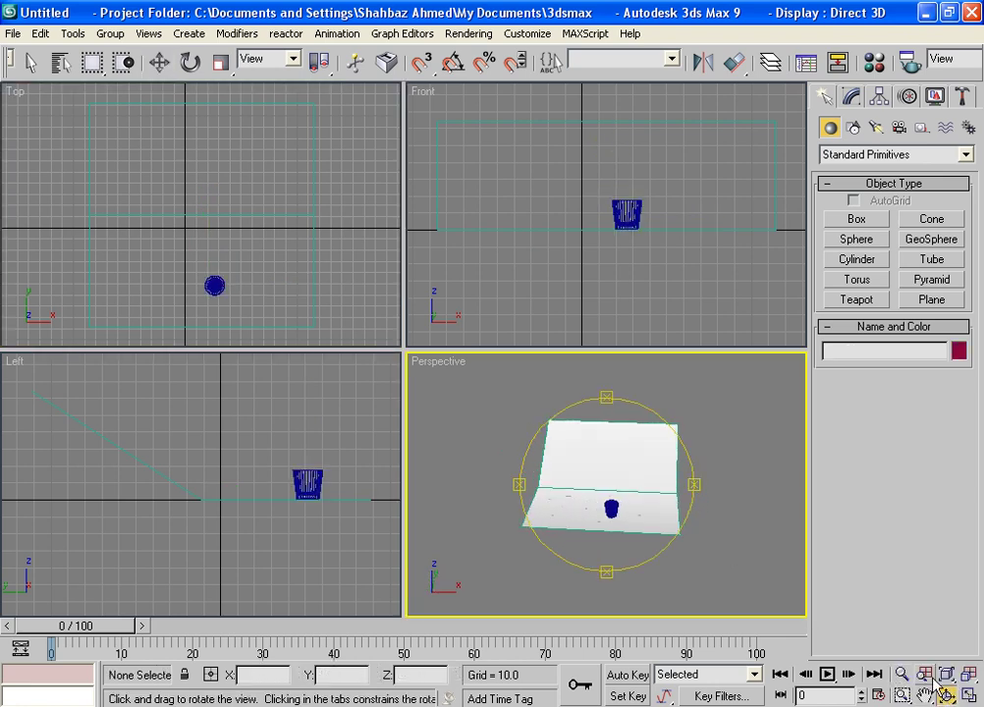
pyautogui.hotkey('alt', 'w')
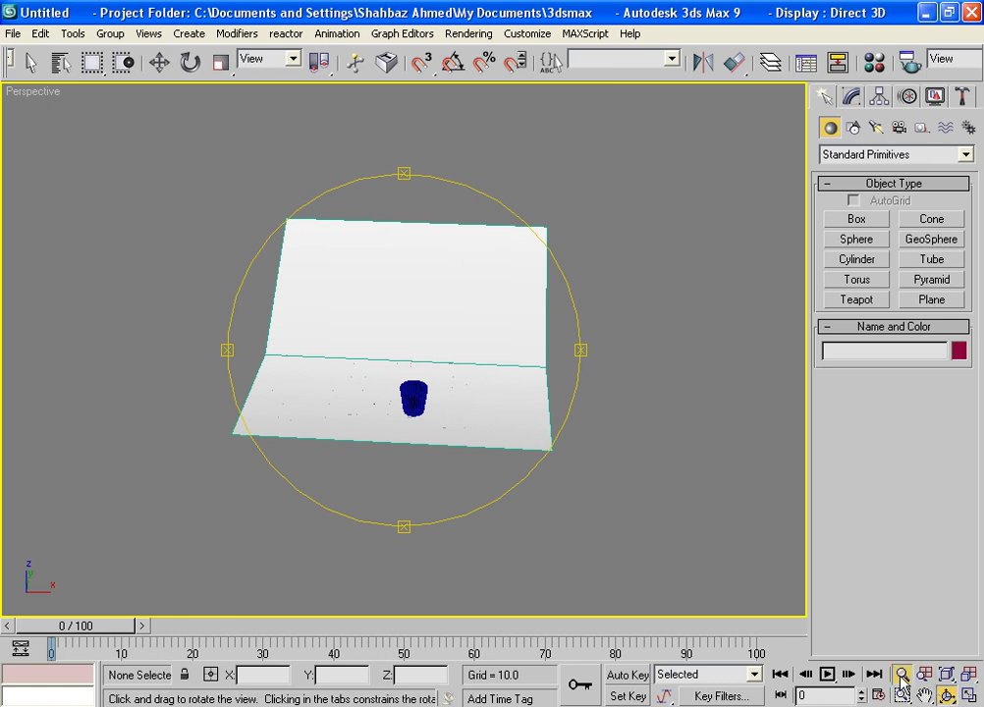
pyautogui.click(901, 676)
pyautogui.moveTo(510, 457); pyautogui.dragTo(538, 398)
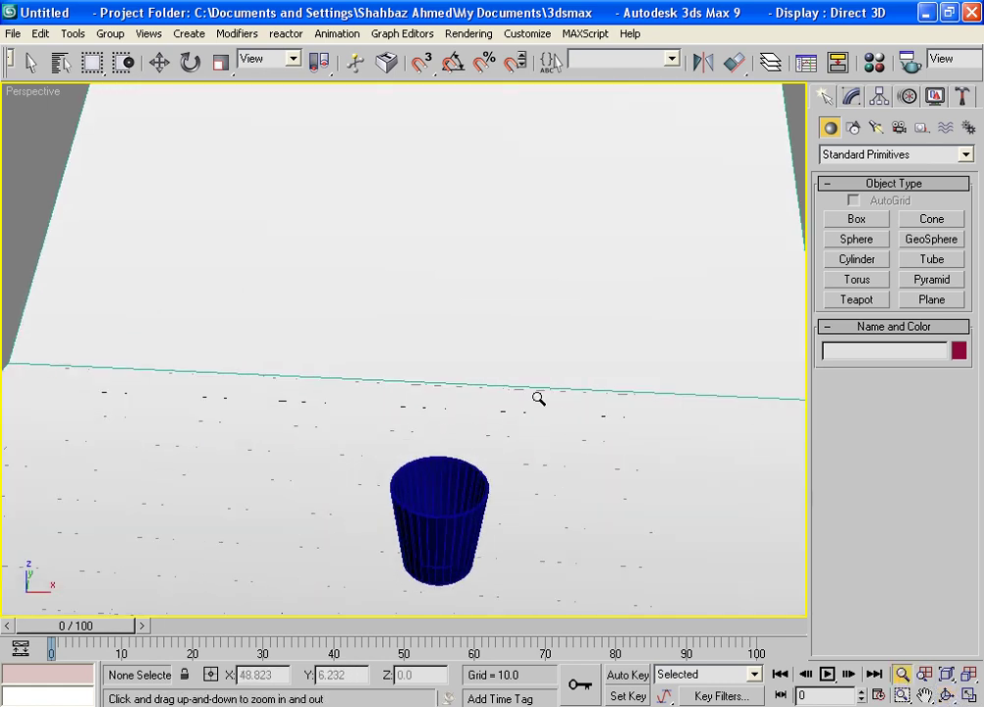
pyautogui.click(925, 695)
pyautogui.moveTo(690, 579); pyautogui.dragTo(677, 504)
# Step: Refine the Perspective framing so the cup appears larger near the centre
pyautogui.click(949, 695)
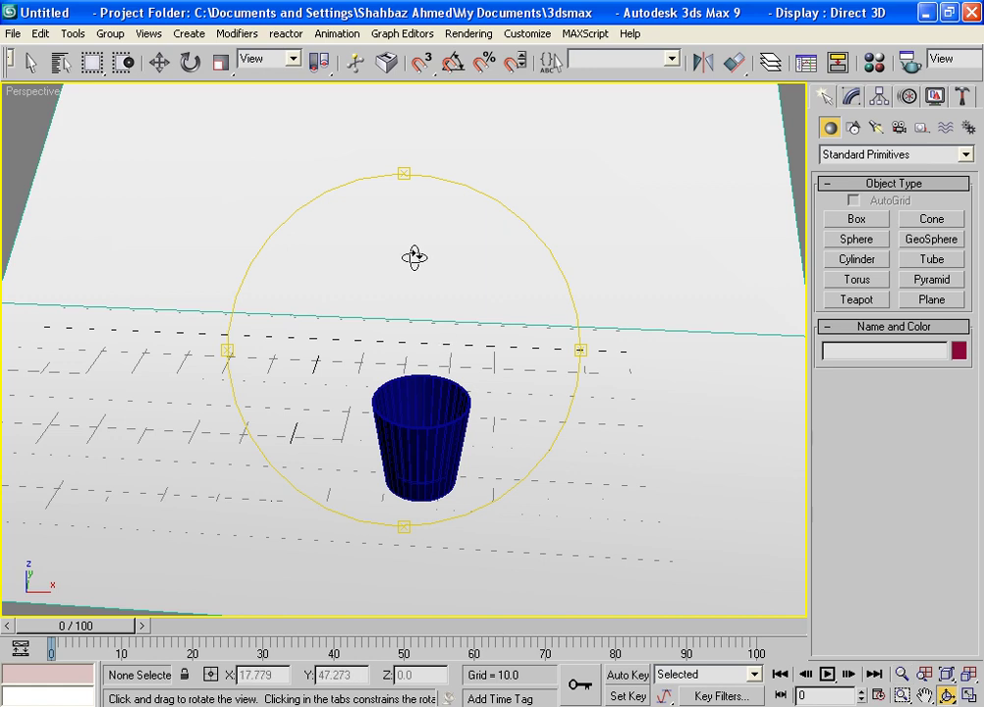
pyautogui.moveTo(402, 521); pyautogui.dragTo(412, 507)
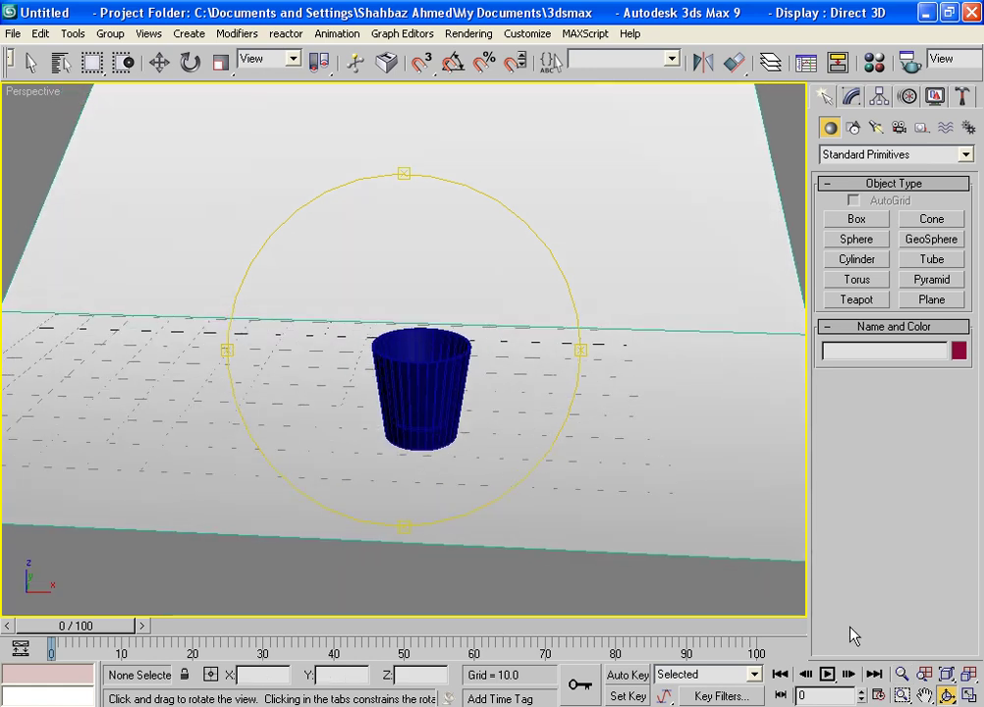
pyautogui.click(901, 675)
pyautogui.moveTo(585, 501); pyautogui.dragTo(600, 454)
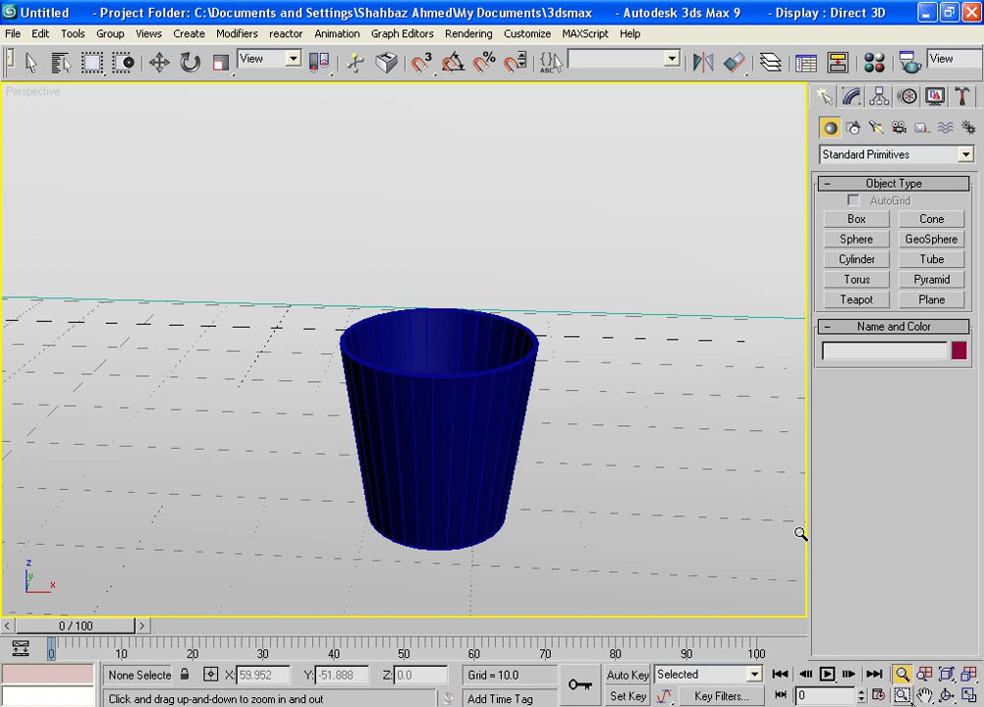
pyautogui.click(926, 697)
pyautogui.moveTo(652, 489); pyautogui.dragTo(627, 462)
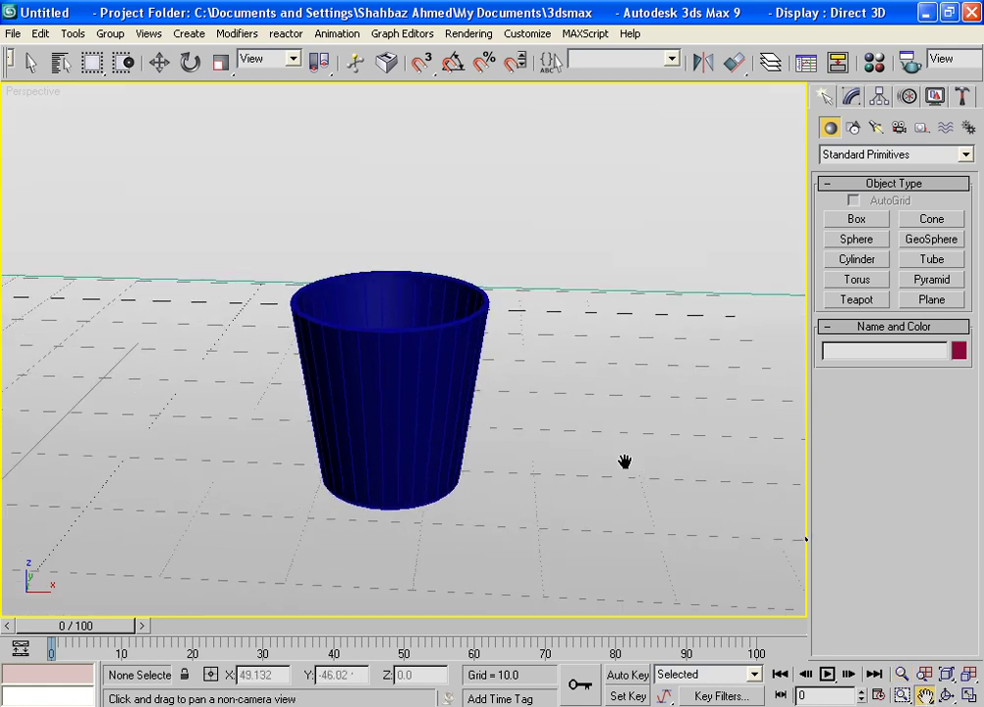
pyautogui.click(874, 63)
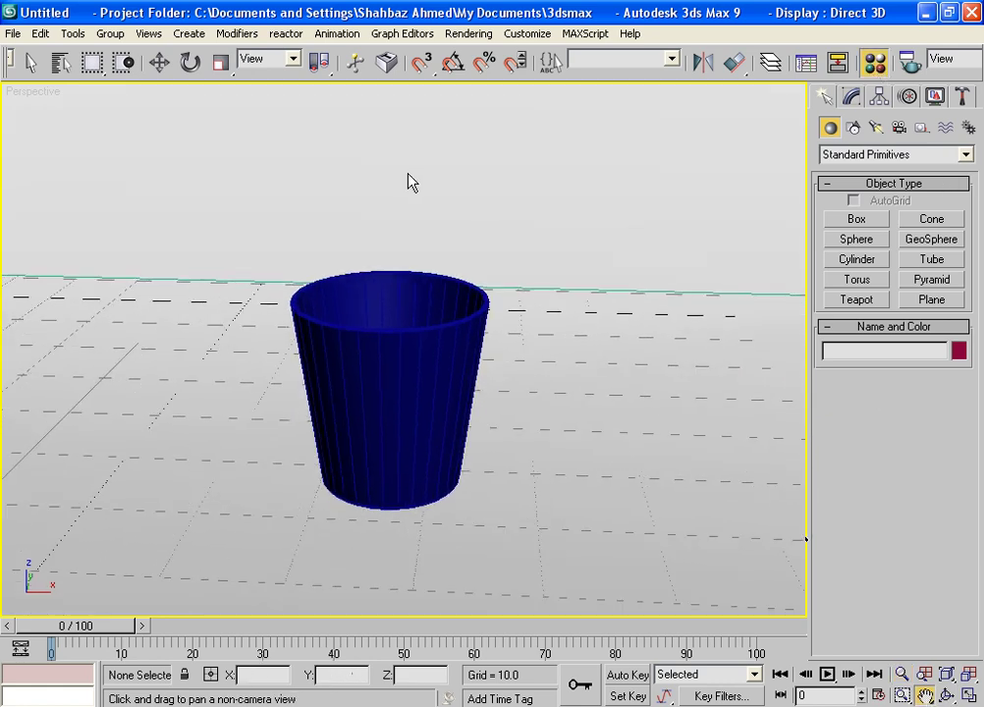
# Step: Make the second material slot a new Glass (physics_phen) material
pyautogui.click(255, 57)
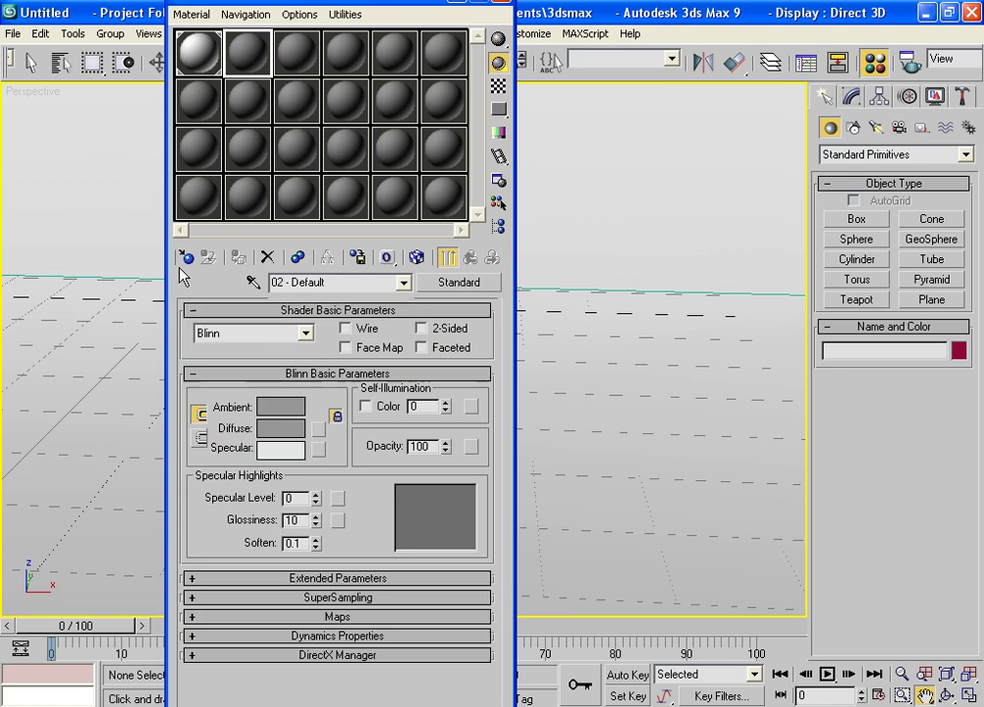
pyautogui.click(459, 282)
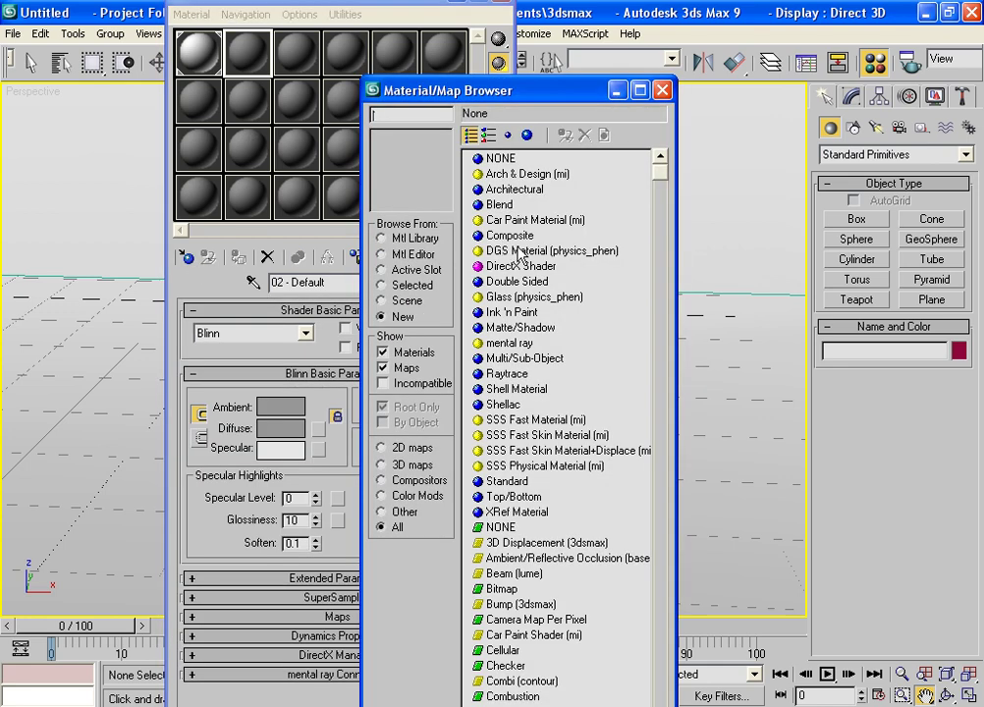
pyautogui.doubleClick(536, 299)
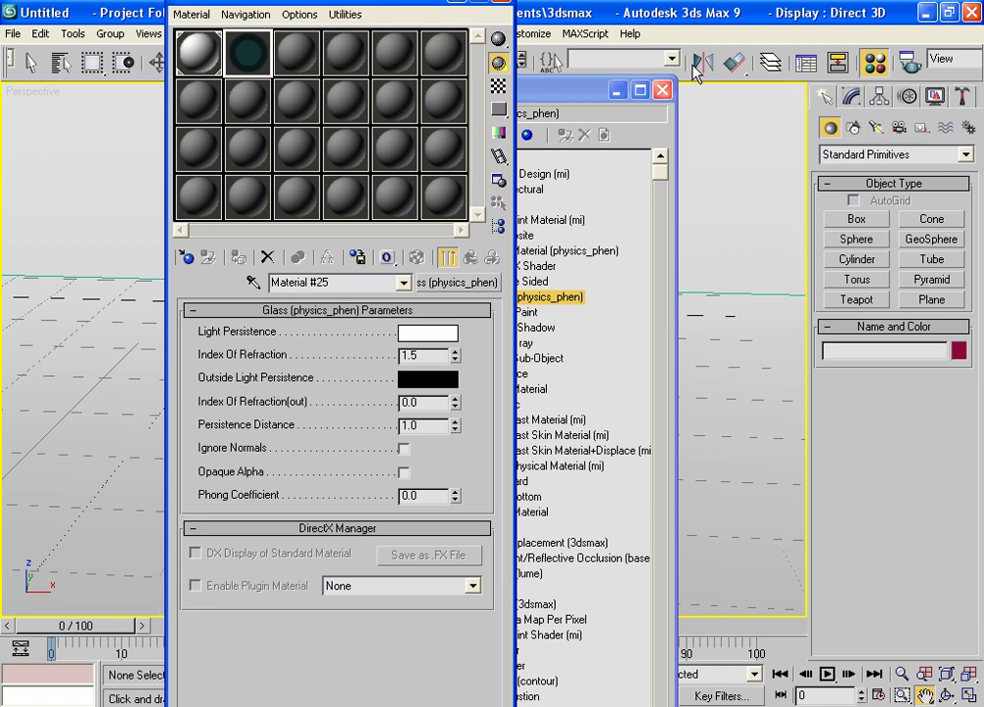
pyautogui.click(663, 91)
# Step: Select the cup object Line01 by name and assign it the glass material, Material #25
pyautogui.click(64, 62)
pyautogui.click(340, 192)
pyautogui.click(574, 548)
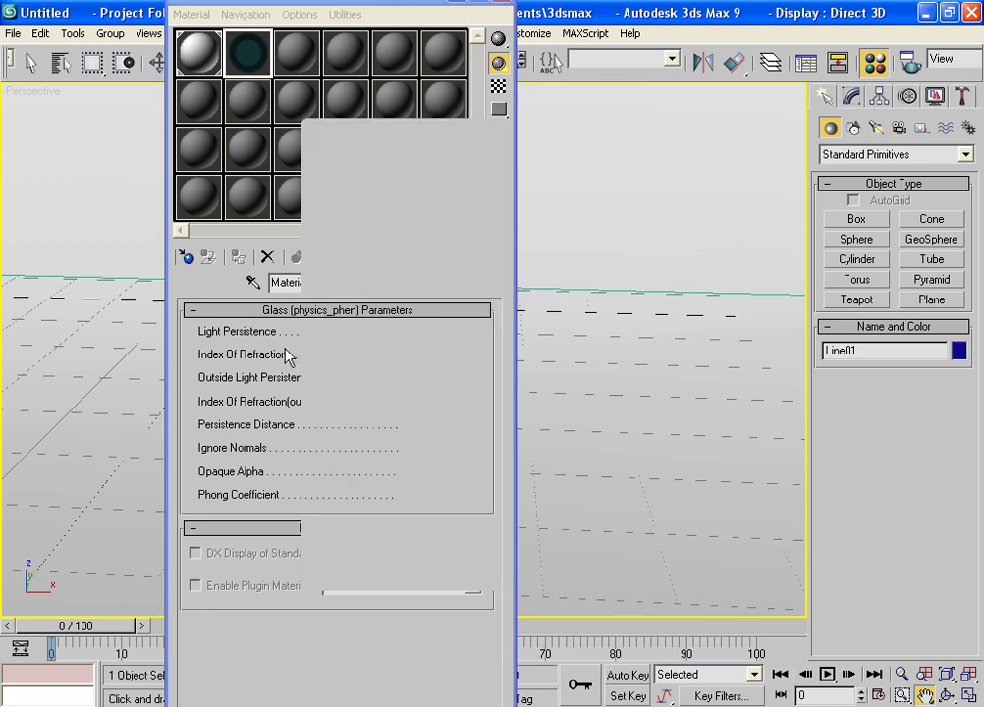
pyautogui.click(505, 3)
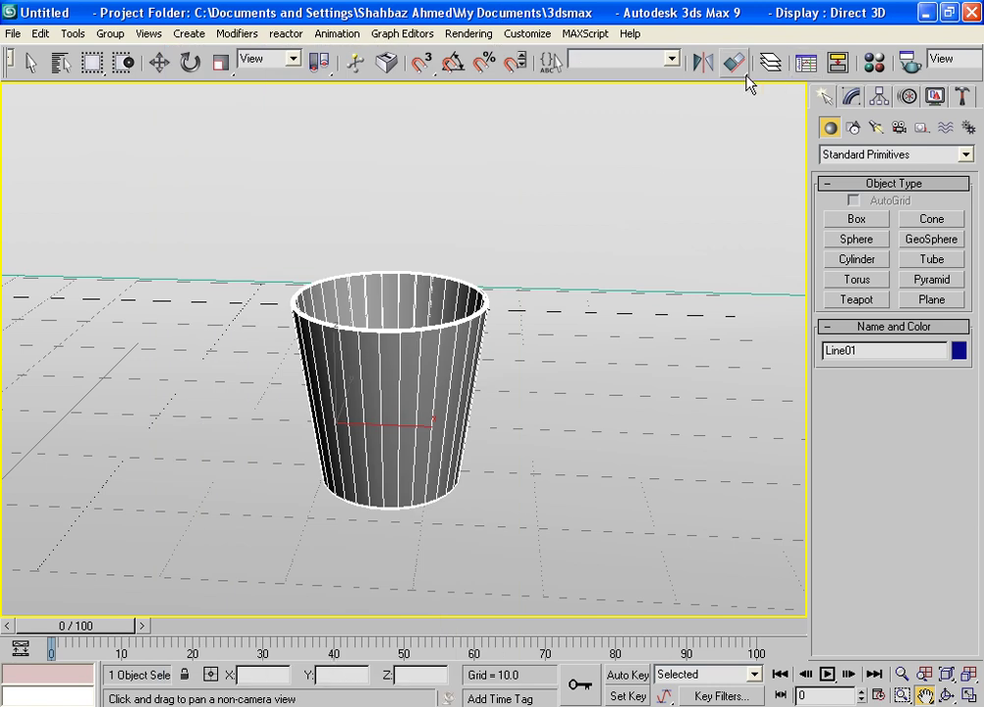
pyautogui.moveTo(745, 70); pyautogui.dragTo(582, 94)
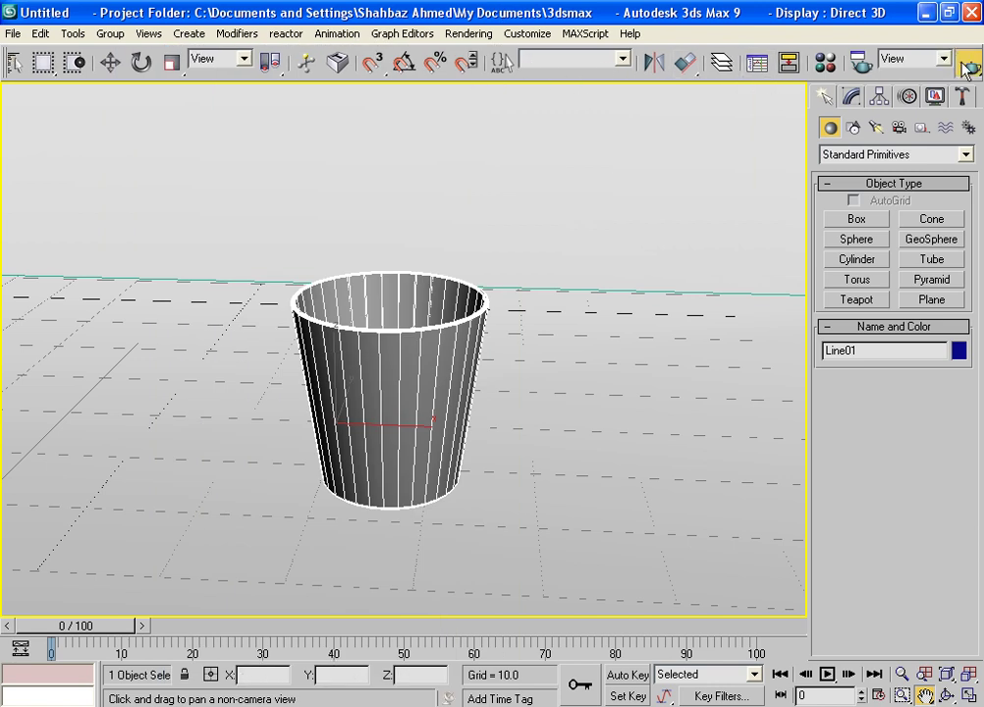
pyautogui.hotkey('shift', 'q')
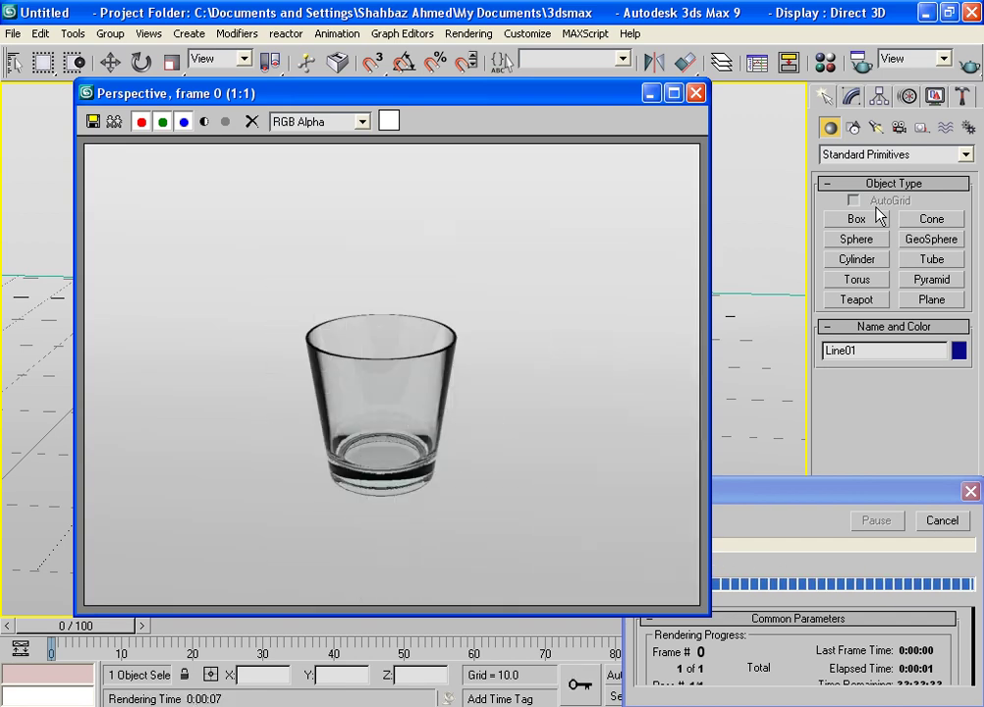
pyautogui.click(697, 93)
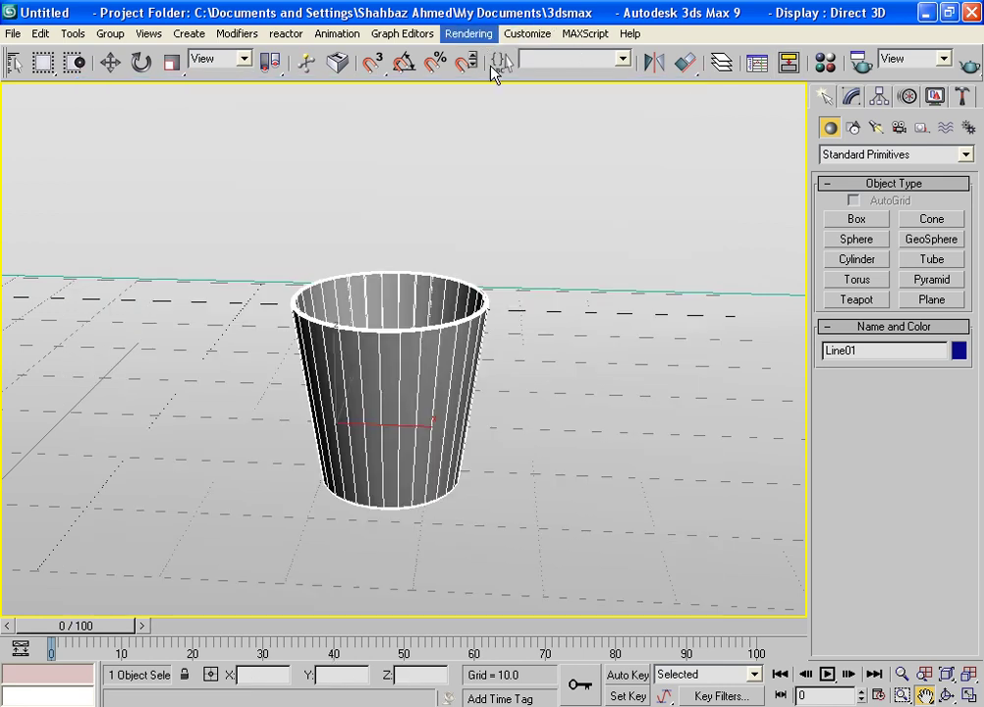
# Step: Set the Environment background colour to pale blue (RGB 221, 236, 247) and render the scene
pyautogui.click(468, 33)
pyautogui.click(529, 70)
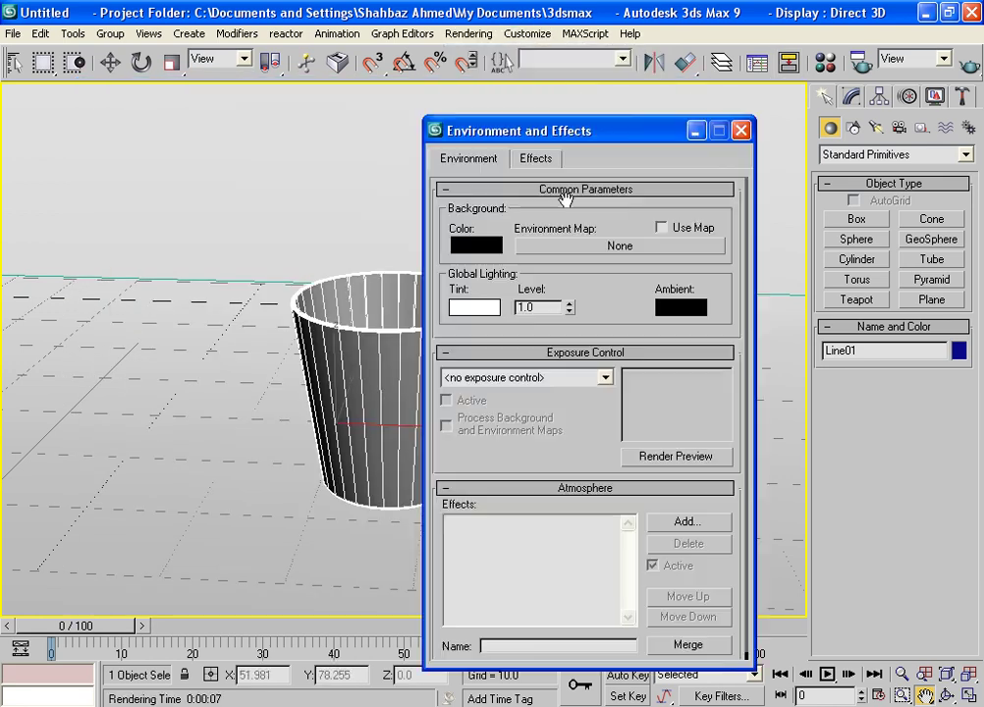
pyautogui.click(496, 245)
pyautogui.moveTo(562, 269); pyautogui.dragTo(550, 246)
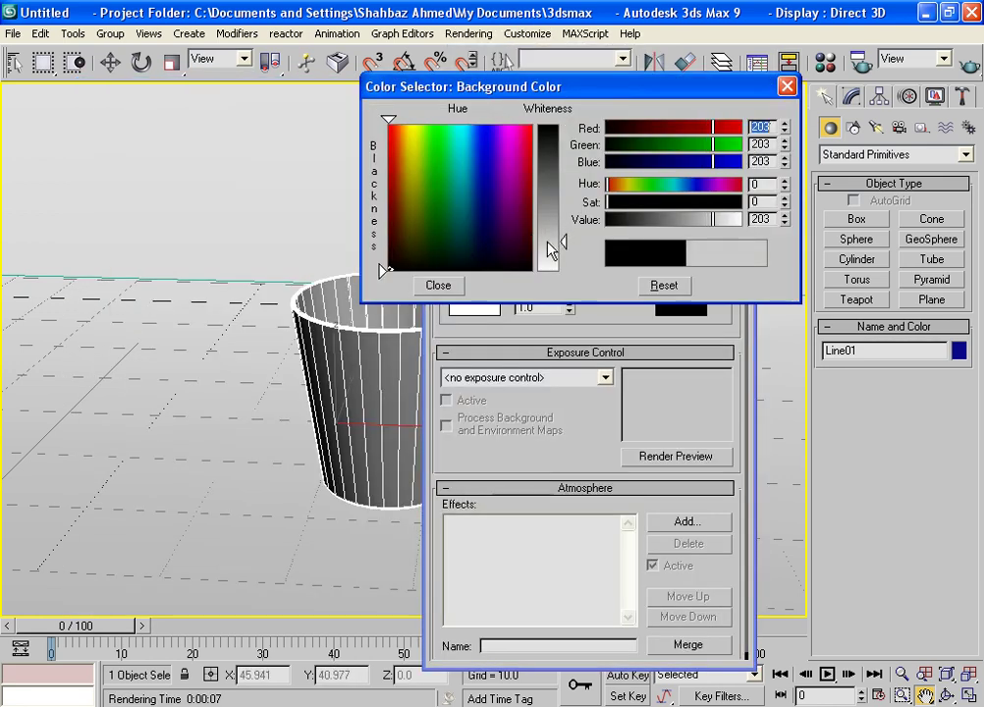
pyautogui.click(439, 284)
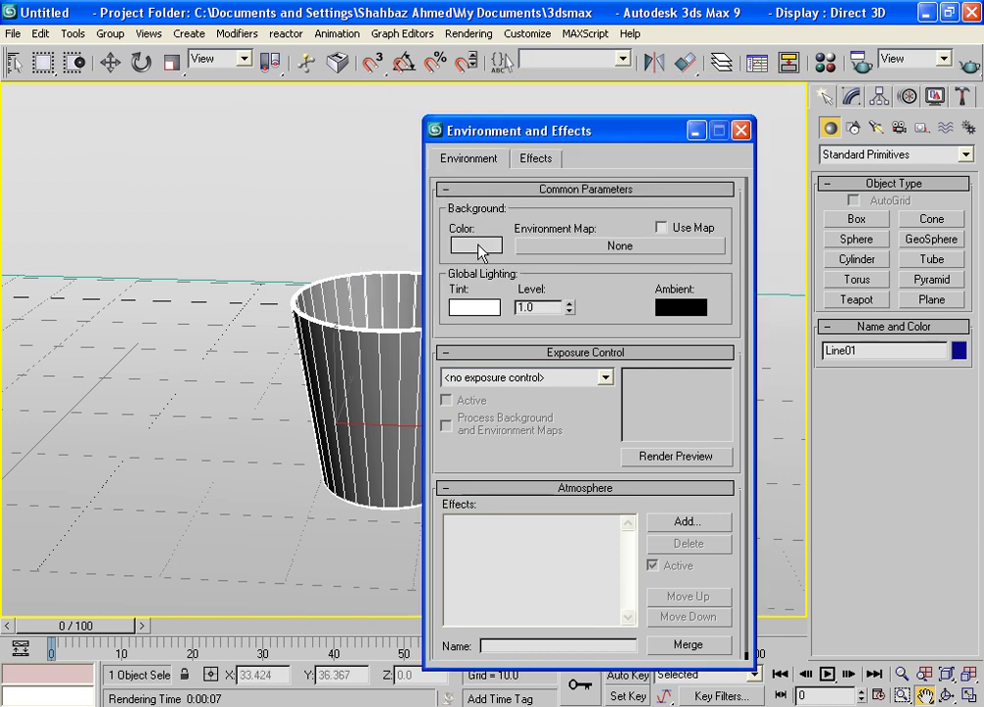
pyautogui.click(475, 246)
pyautogui.click(464, 166)
pyautogui.moveTo(537, 229); pyautogui.dragTo(547, 261)
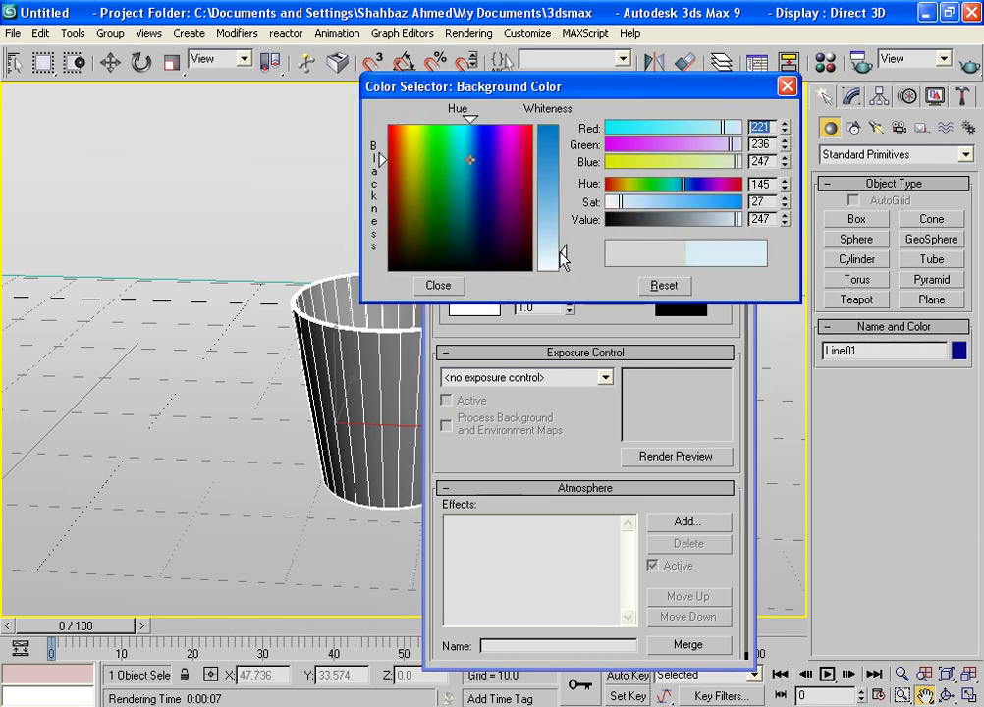
pyautogui.click(438, 285)
pyautogui.click(740, 131)
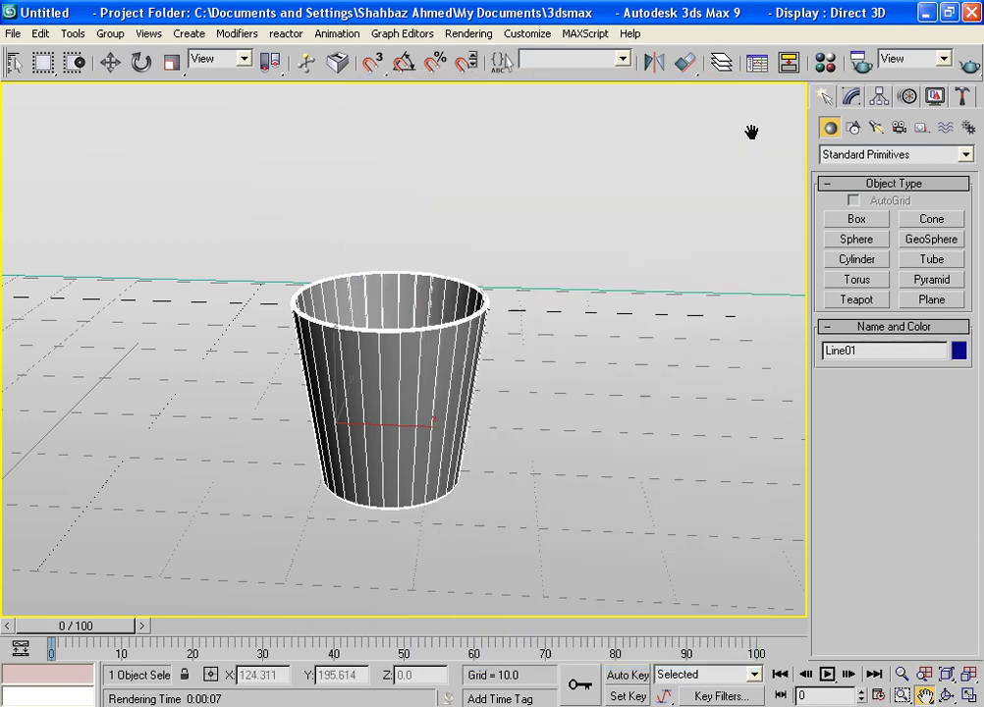
pyautogui.click(970, 62)
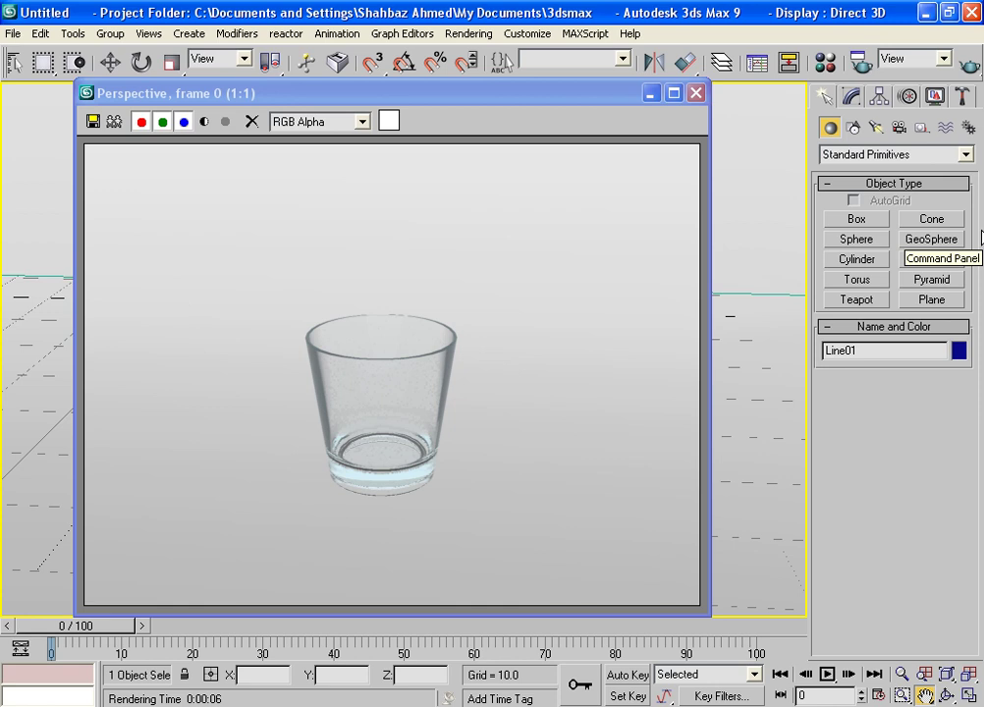
# Step: Alt+Tab between the rendered glass and the 'Tutorial # 1 Making of Glass' title card image
pyautogui.hotkey('alt', 'Tab')
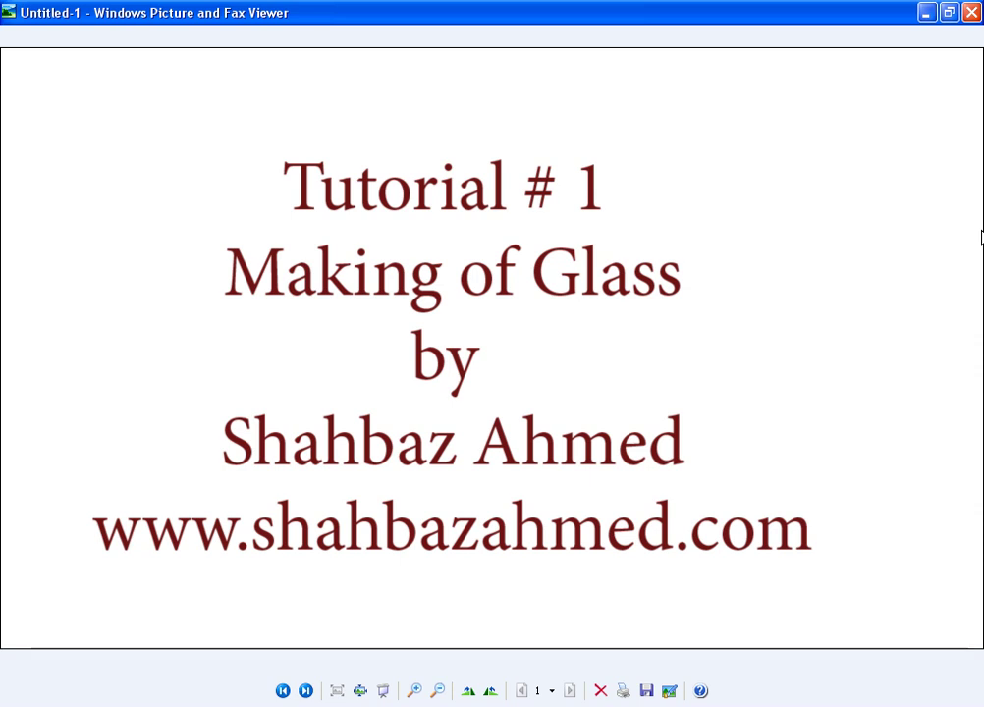
pyautogui.hotkey('alt', 'Tab')
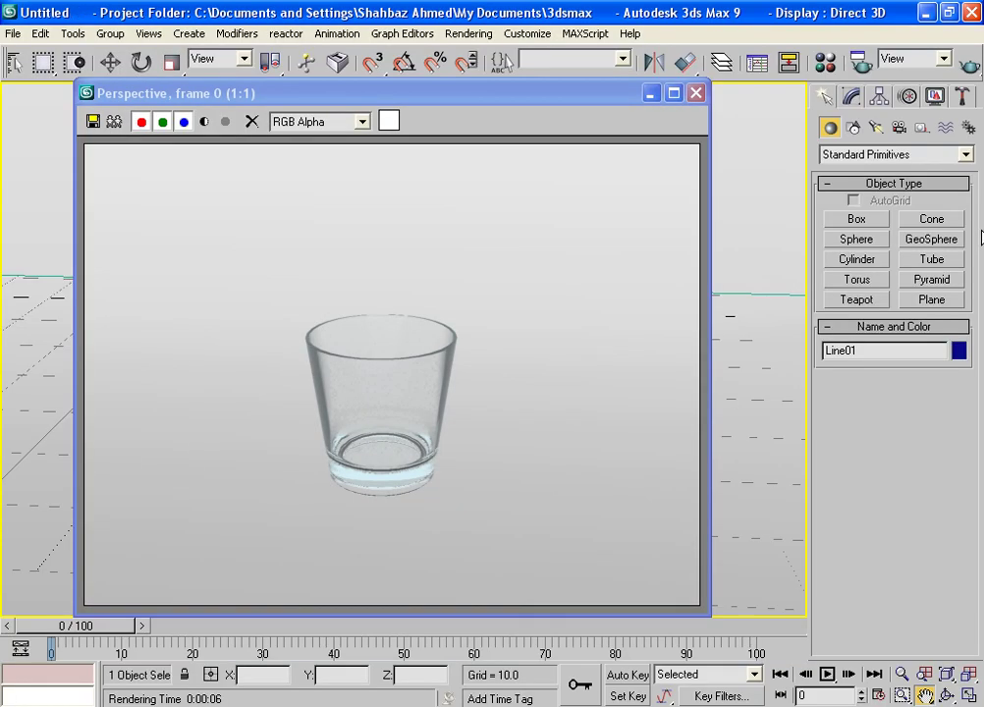